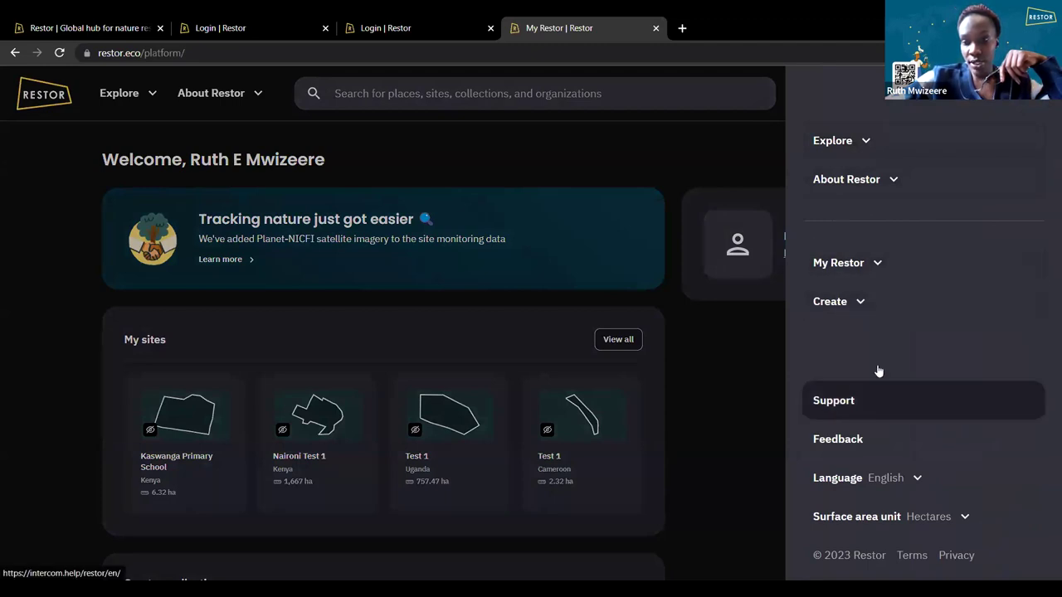
# Show the interface language list, close the side menu, and list the Create options.
pyautogui.click(844, 483)
pyautogui.scroll(-2, 841, 500)
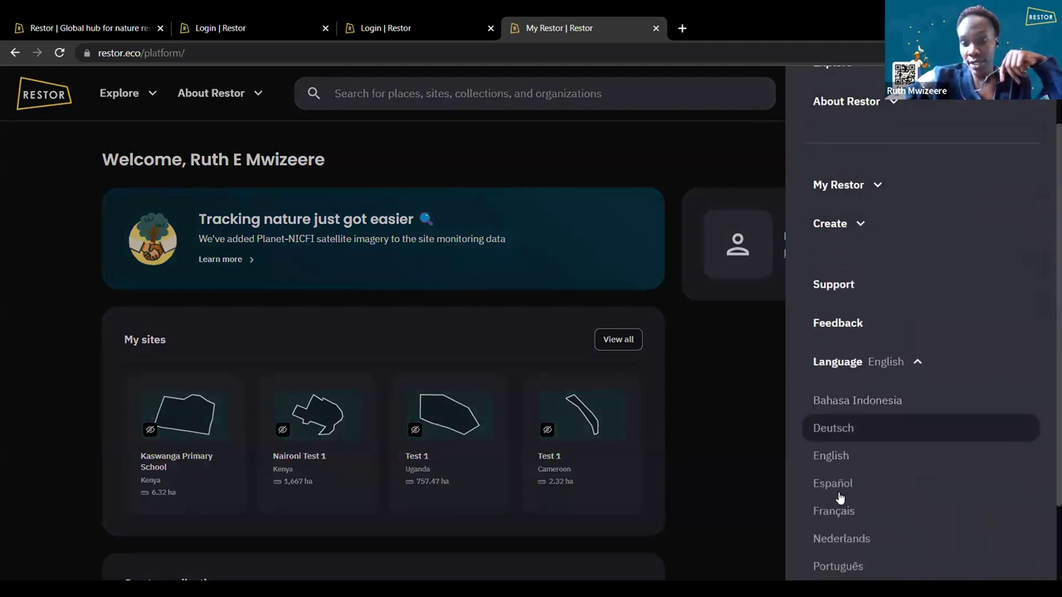
pyautogui.scroll(-1, 839, 497)
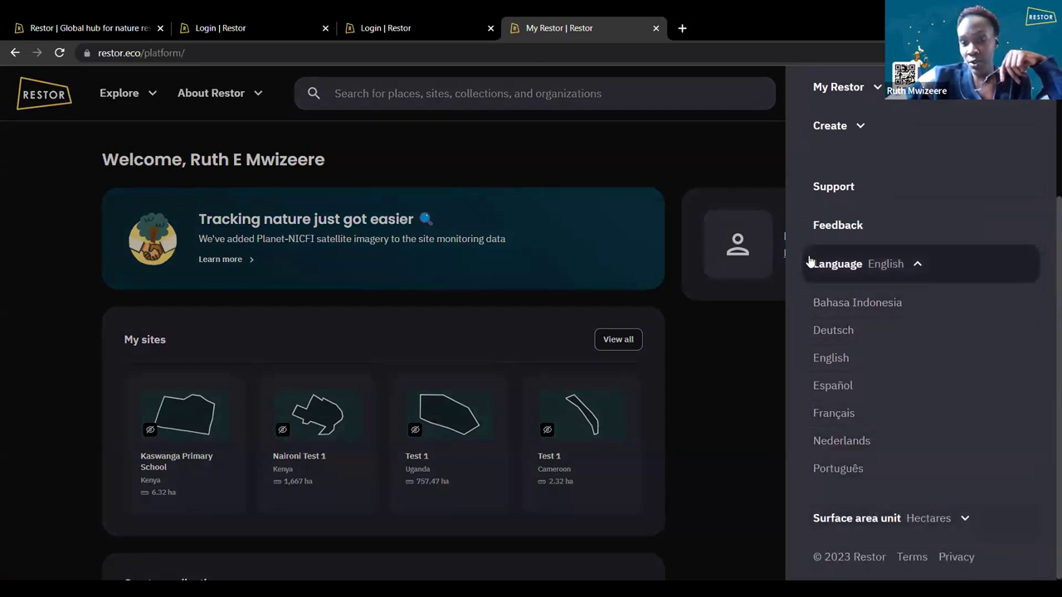
pyautogui.click(724, 189)
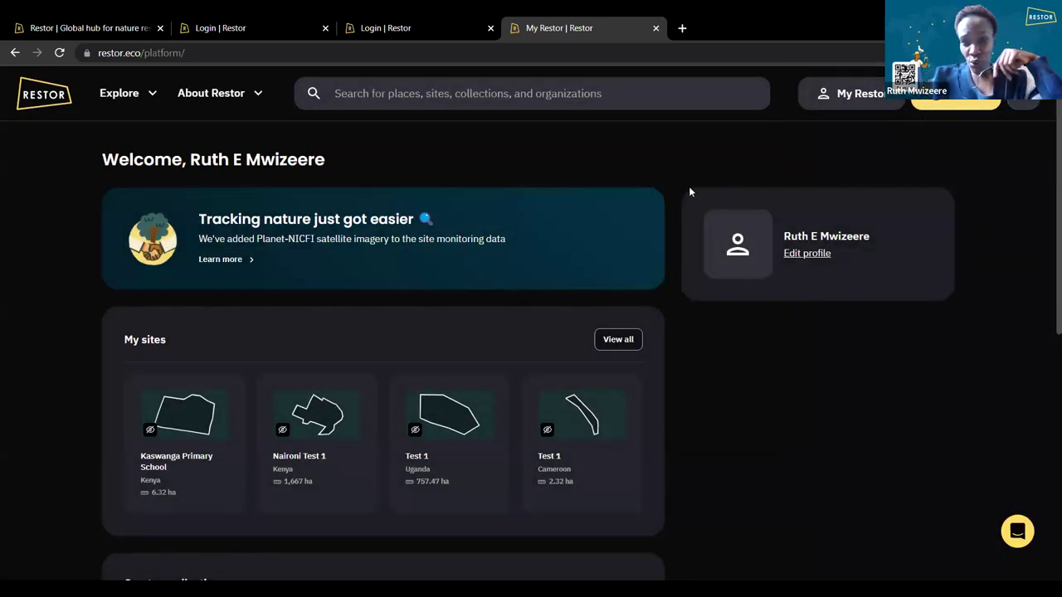
pyautogui.click(942, 103)
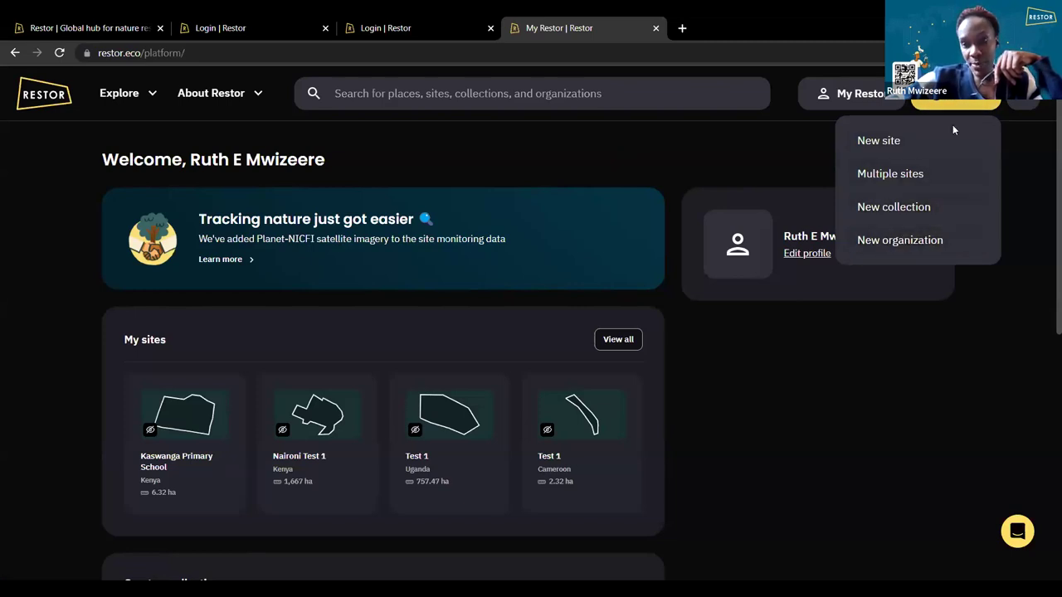
# Start a new organization and name it 'Test 1'.
pyautogui.click(903, 242)
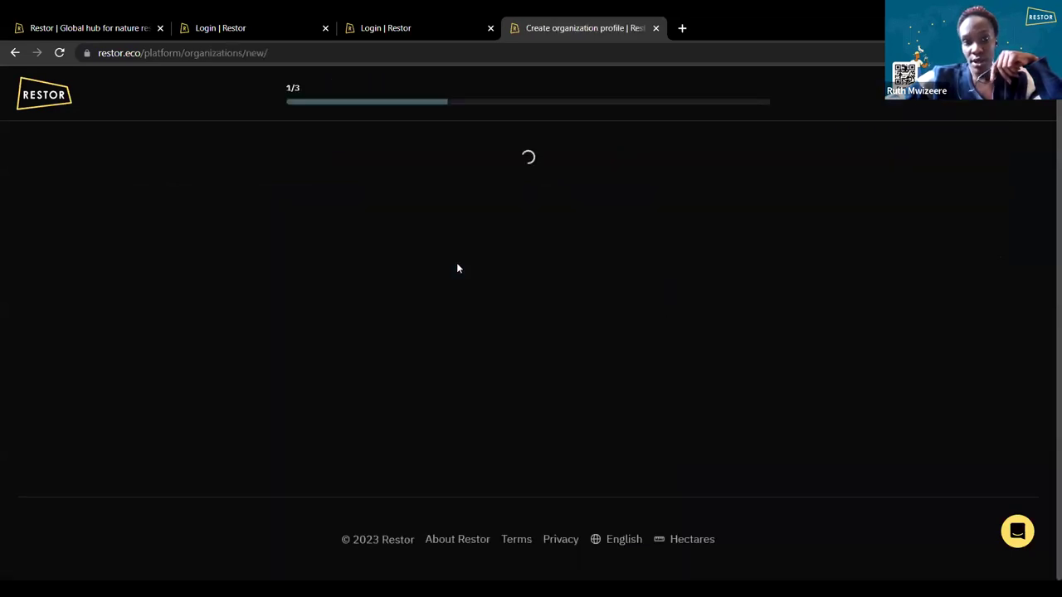
pyautogui.click(346, 307)
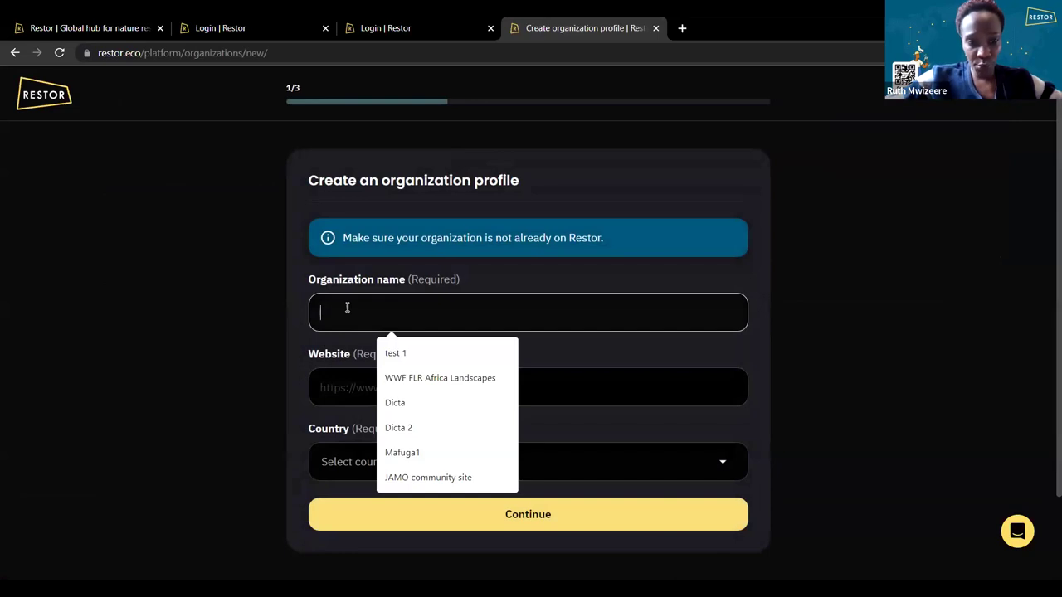
pyautogui.write('Test')
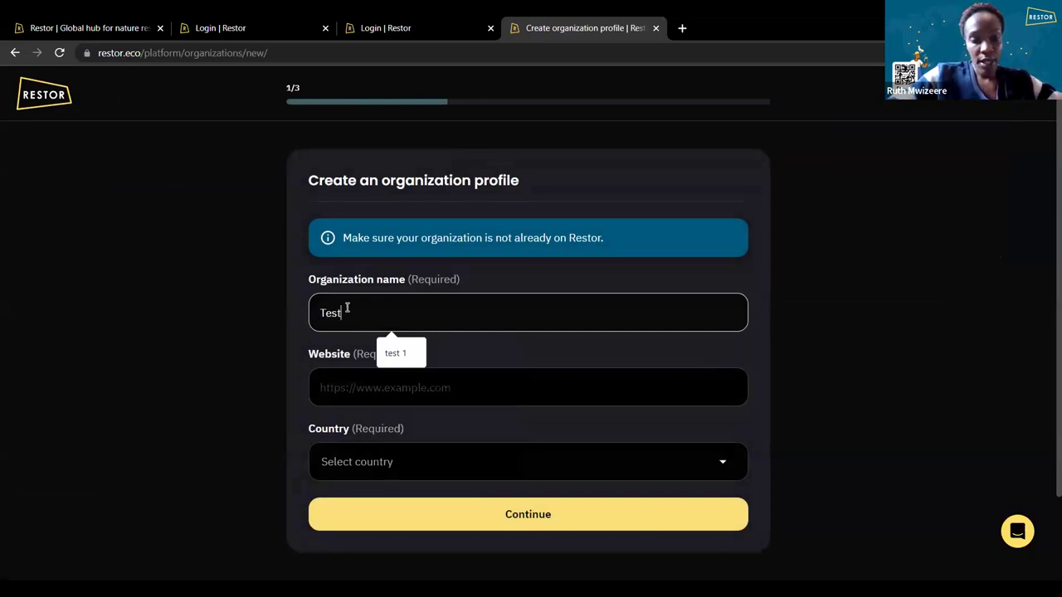
pyautogui.write(' 1')
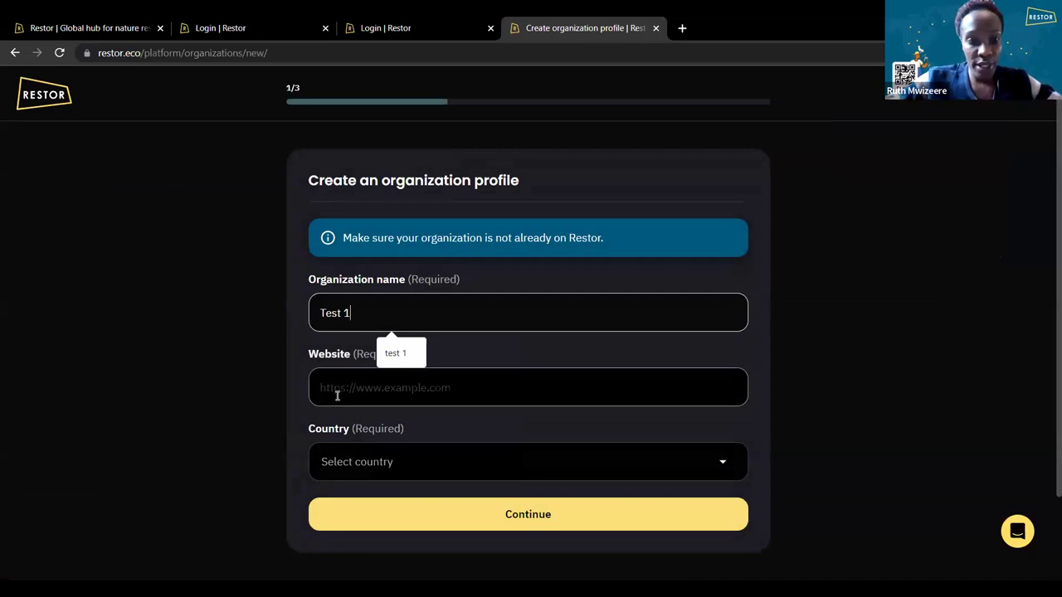
pyautogui.click(346, 394)
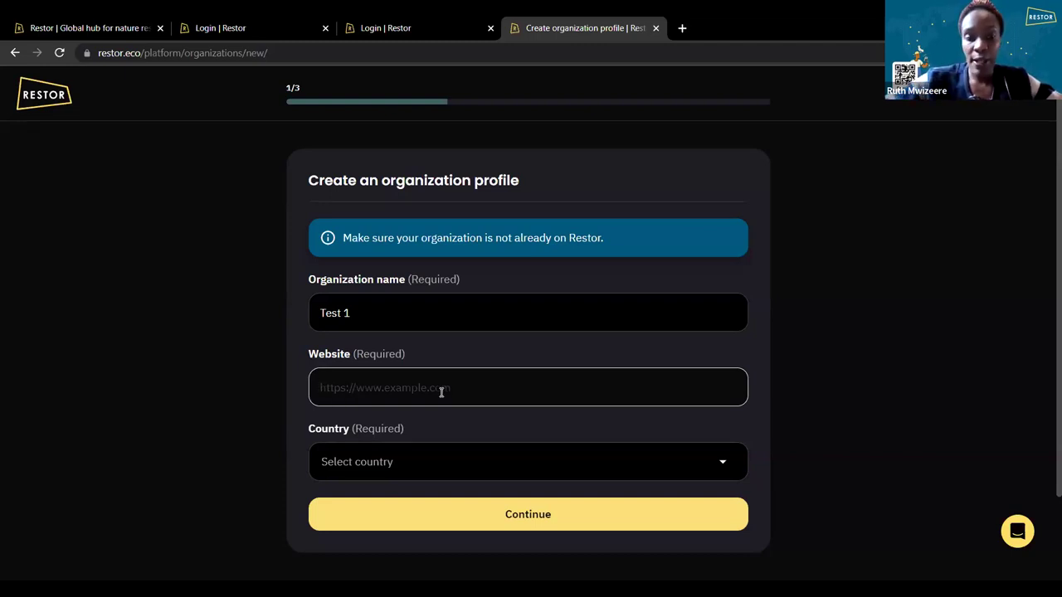
pyautogui.scroll(-2, 442, 393)
pyautogui.click(382, 374)
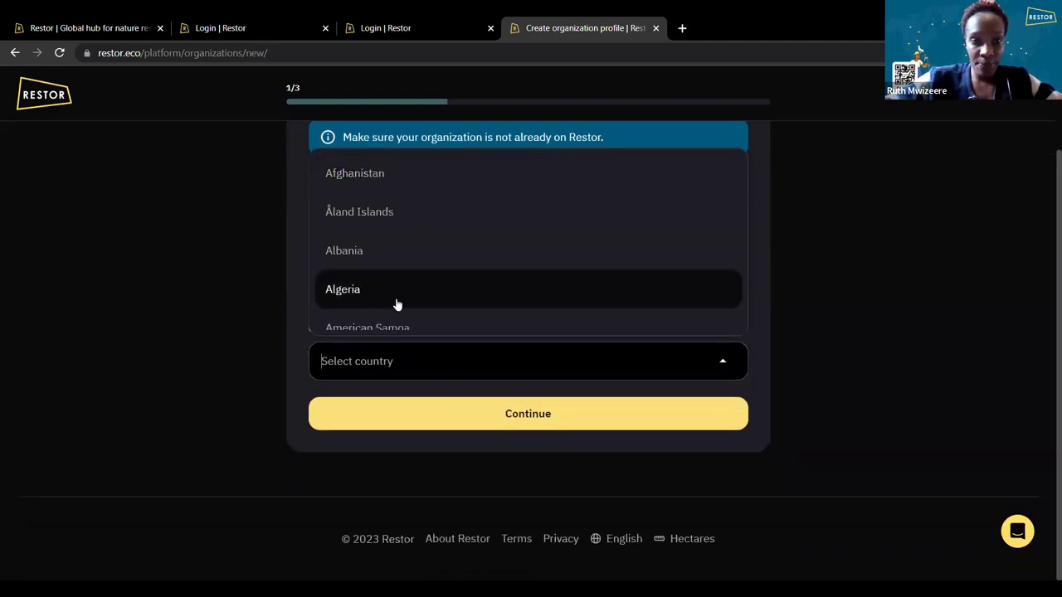
pyautogui.write('Indi')
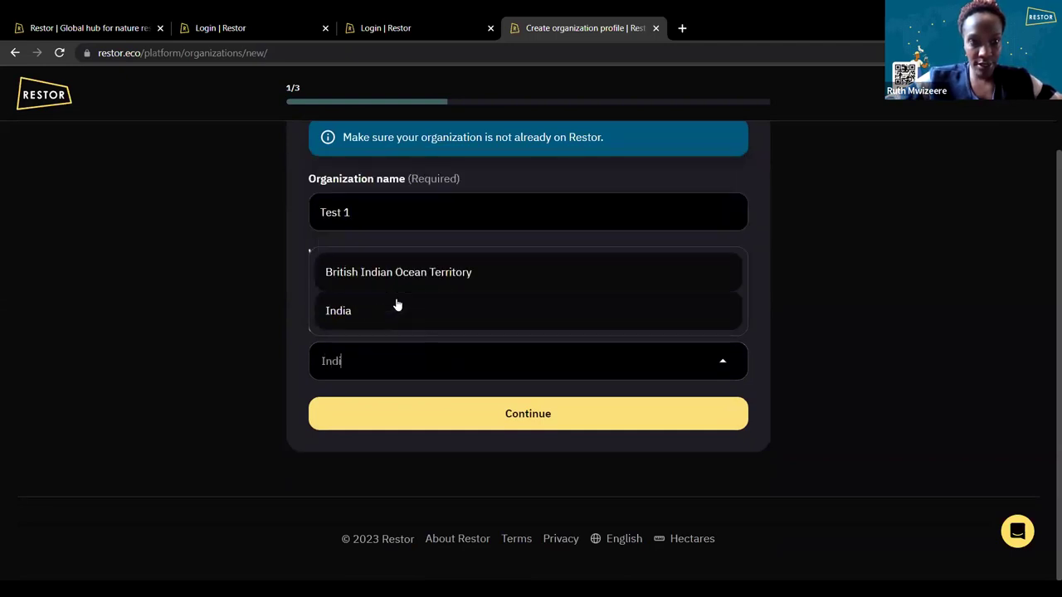
pyautogui.click(373, 312)
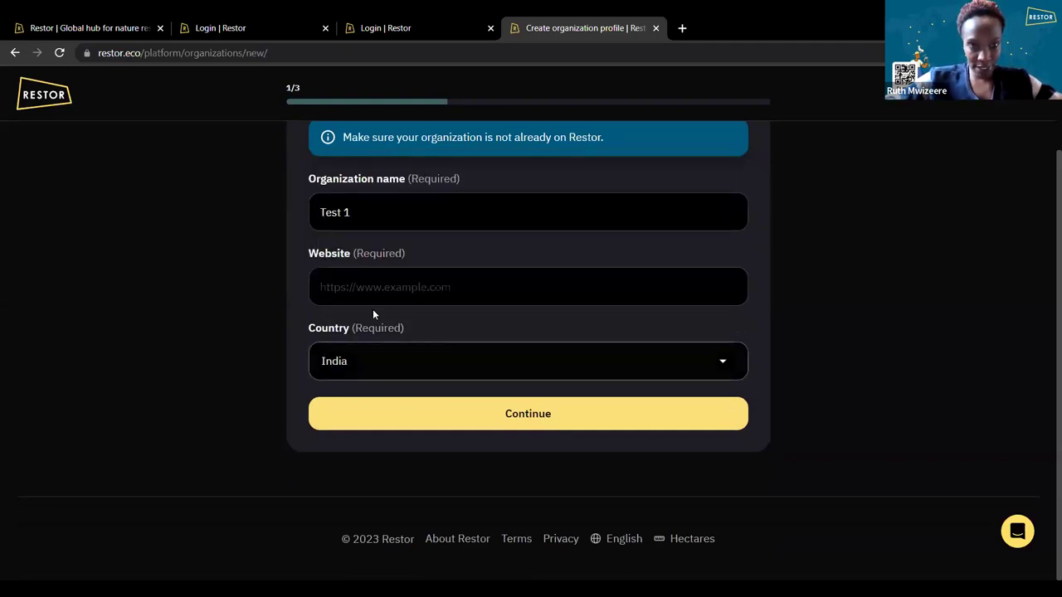
pyautogui.click(402, 416)
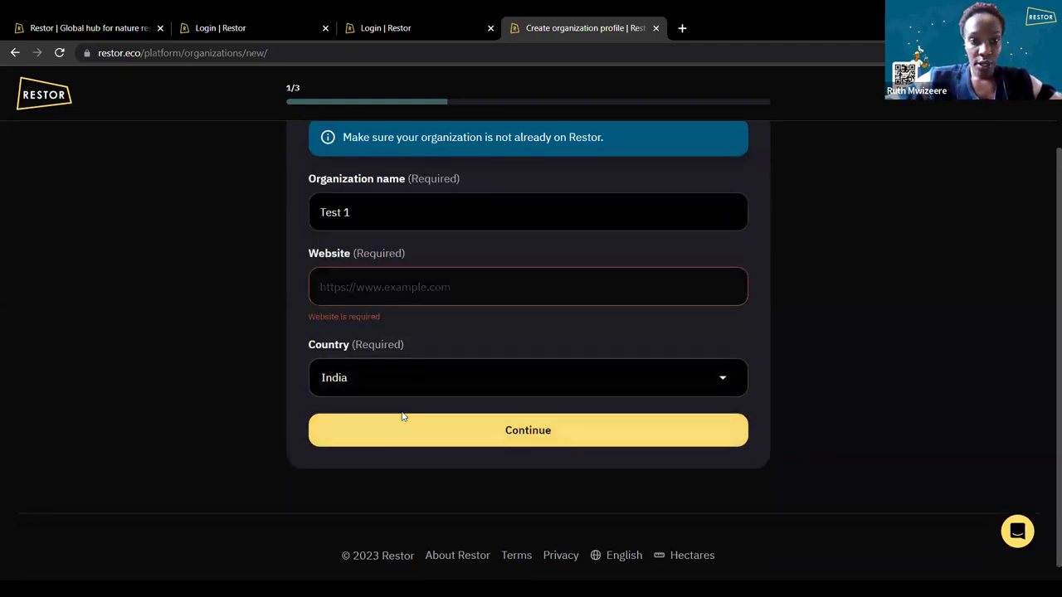
pyautogui.write('te')
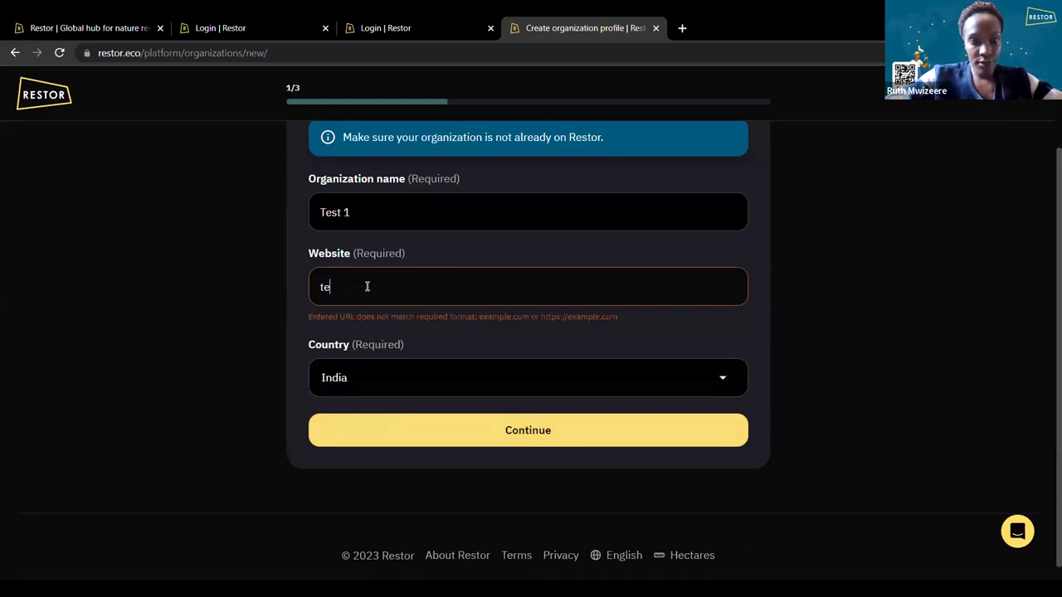
pyautogui.press('BackSpace')
pyautogui.press('BackSpace')
pyautogui.write('www')
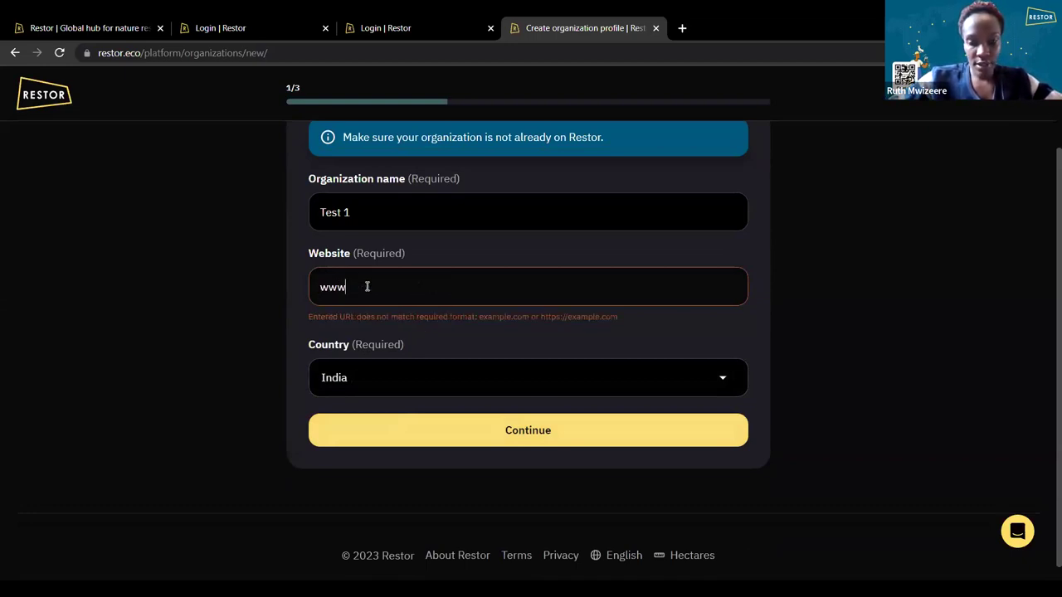
pyautogui.write('.test.com')
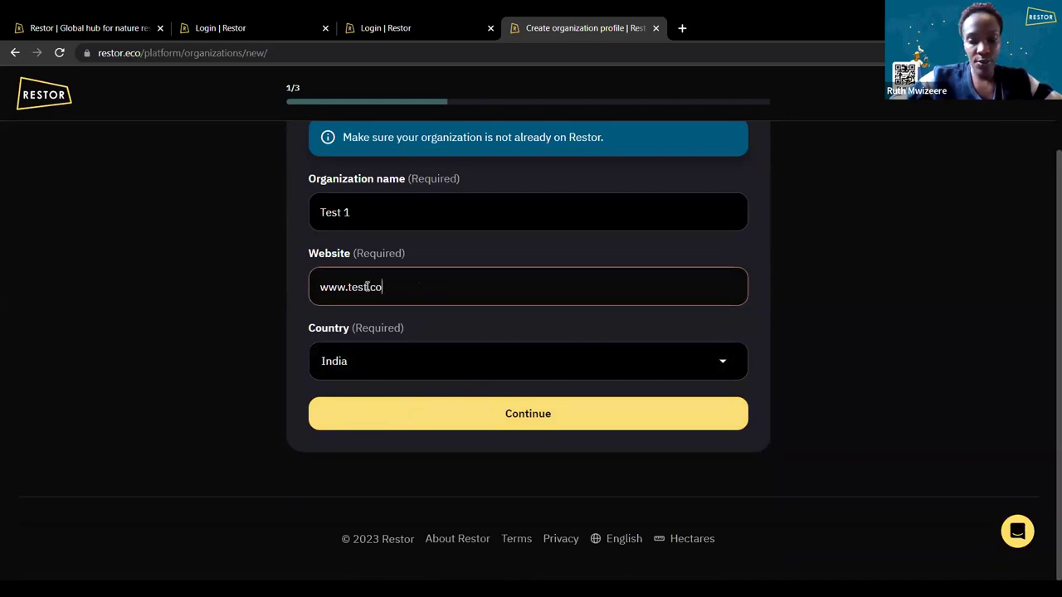
pyautogui.click(376, 407)
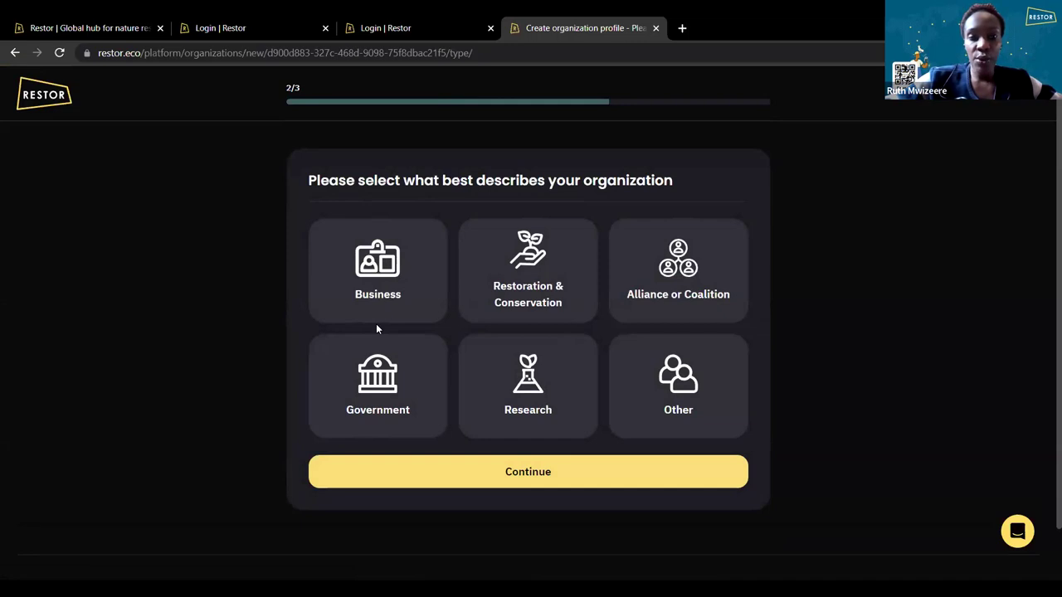
# Try Research with Laboratory as the organization type and submit it.
pyautogui.click(668, 417)
pyautogui.click(372, 496)
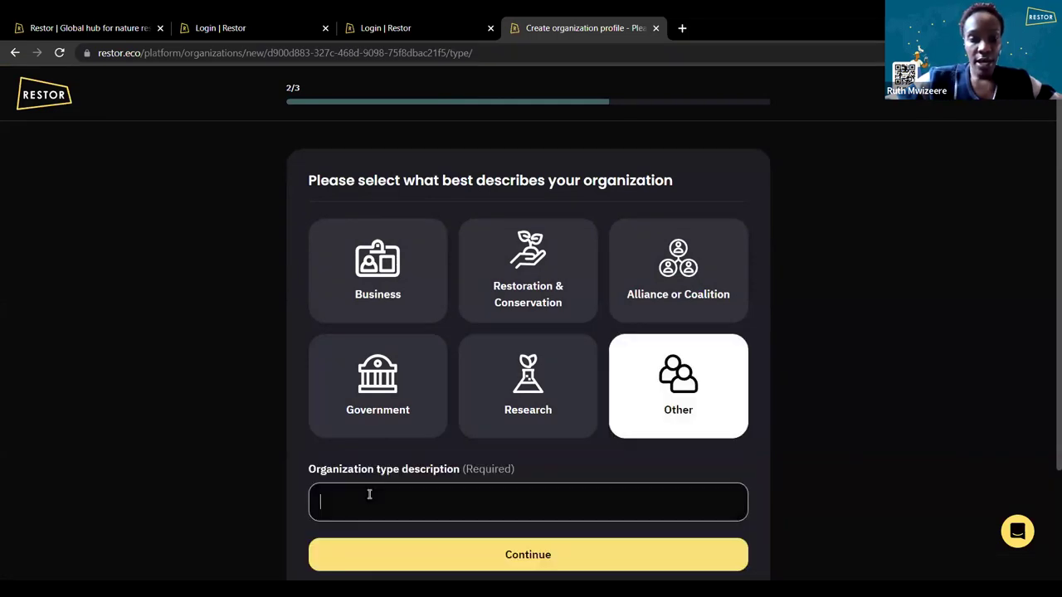
pyautogui.scroll(-1, 370, 494)
pyautogui.scroll(-2, 369, 494)
pyautogui.click(489, 328)
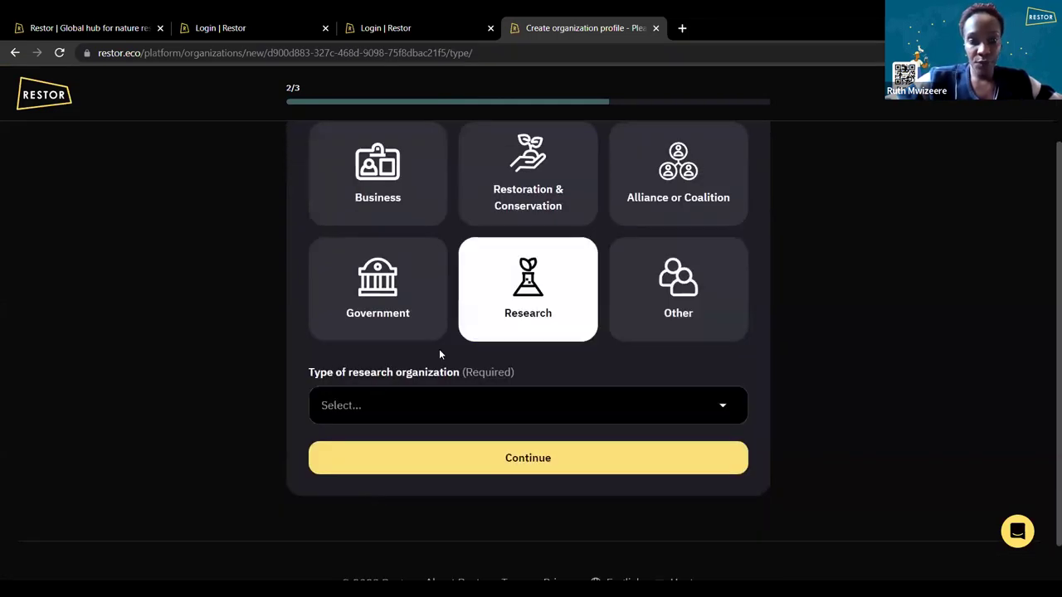
pyautogui.click(369, 415)
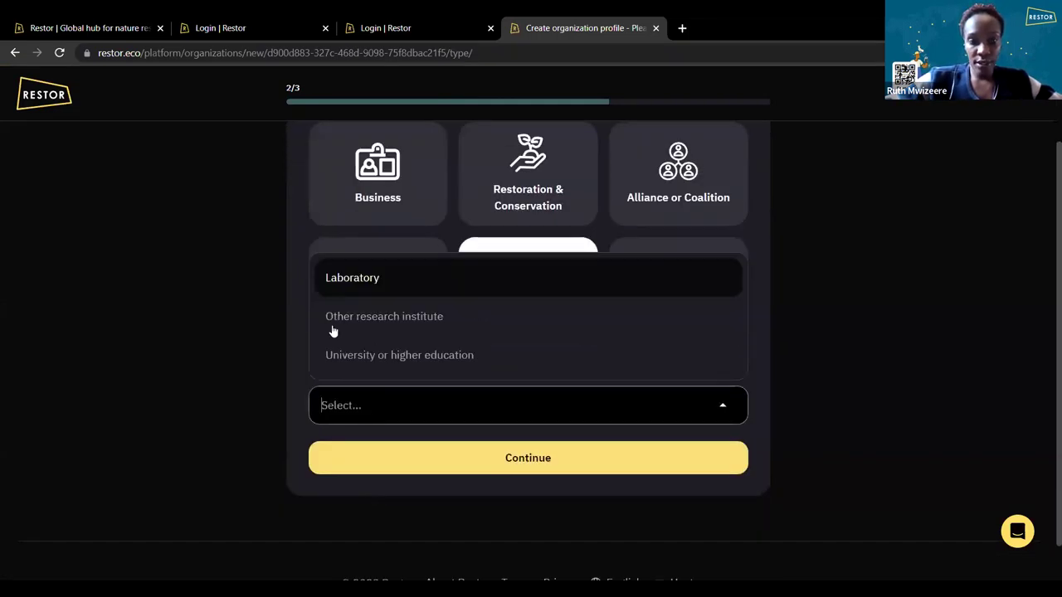
pyautogui.click(355, 282)
pyautogui.click(375, 463)
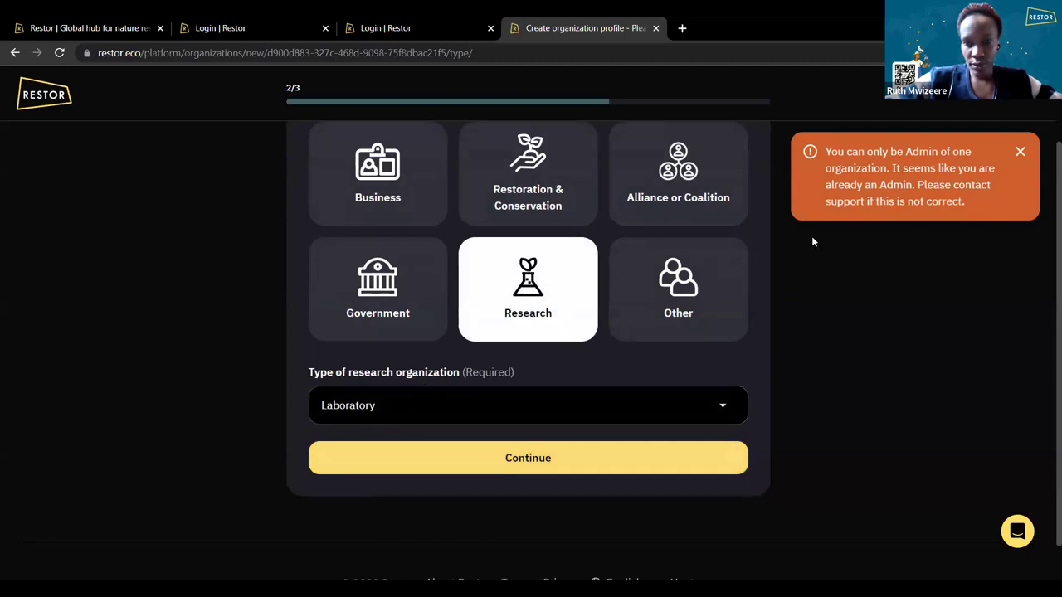
# Switch the organization type to Alliance or Coalition and submit again, hitting the one-admin limit.
pyautogui.scroll(2, 814, 241)
pyautogui.click(650, 294)
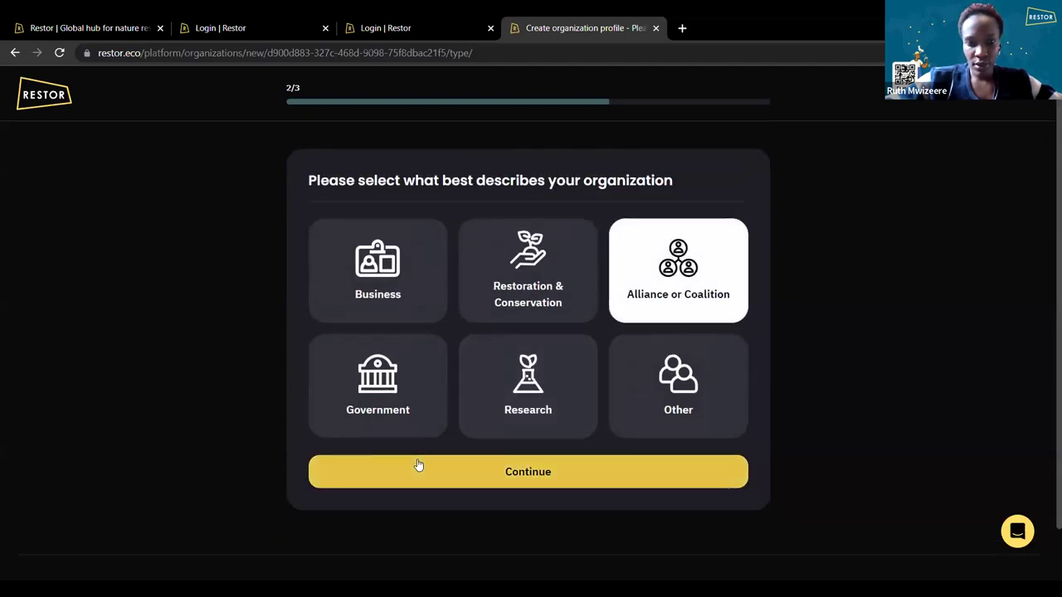
pyautogui.scroll(-1, 438, 384)
pyautogui.click(438, 415)
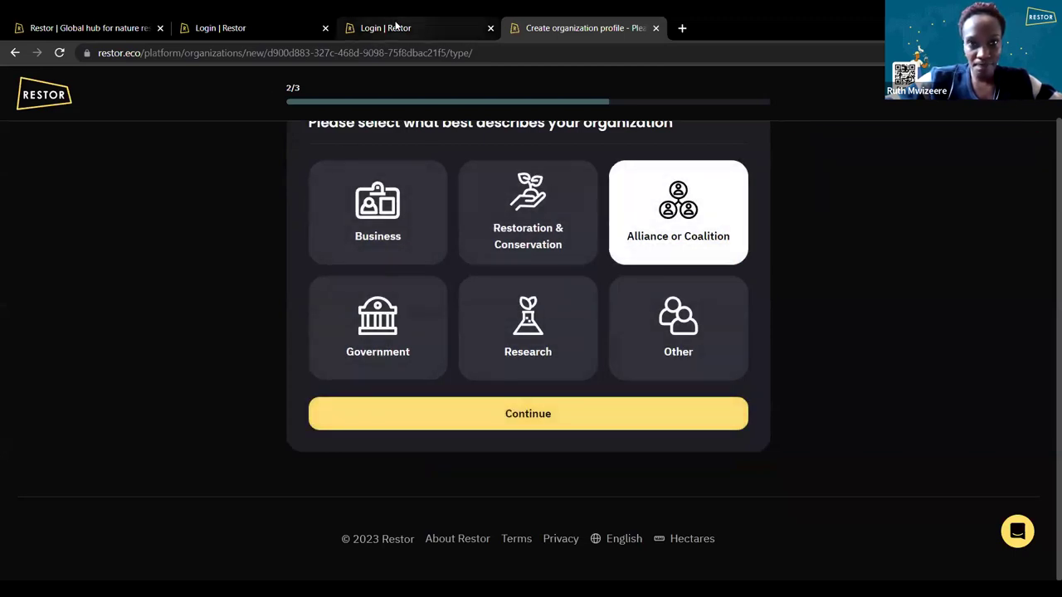
# Check the email login tab, then return to the fourth tab's Welcome to Restor page.
pyautogui.click(396, 25)
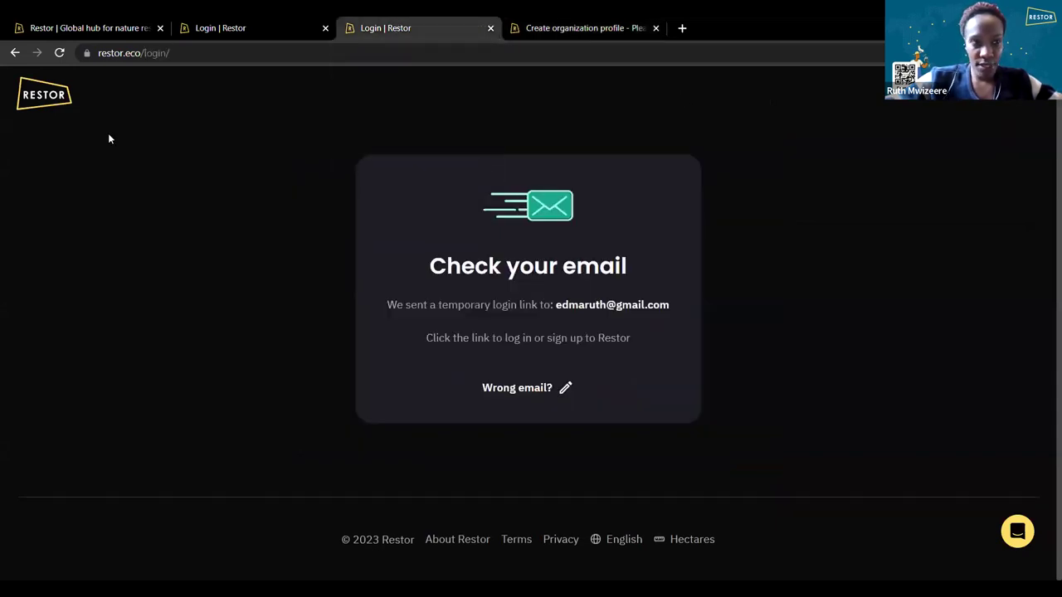
pyautogui.click(562, 26)
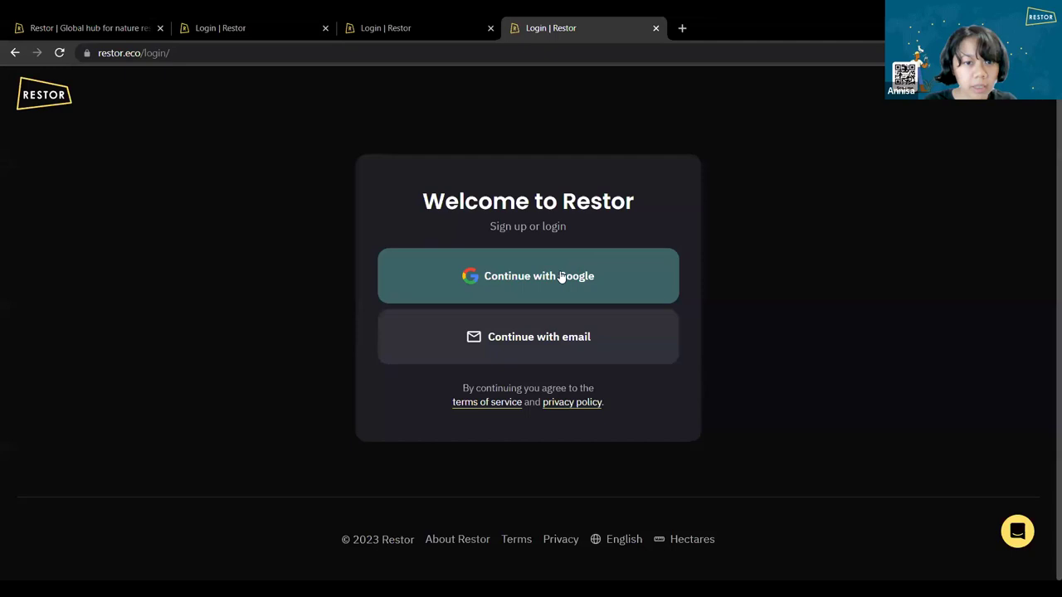
# Sign in with Google and scroll through the My Restor dashboard.
pyautogui.click(561, 276)
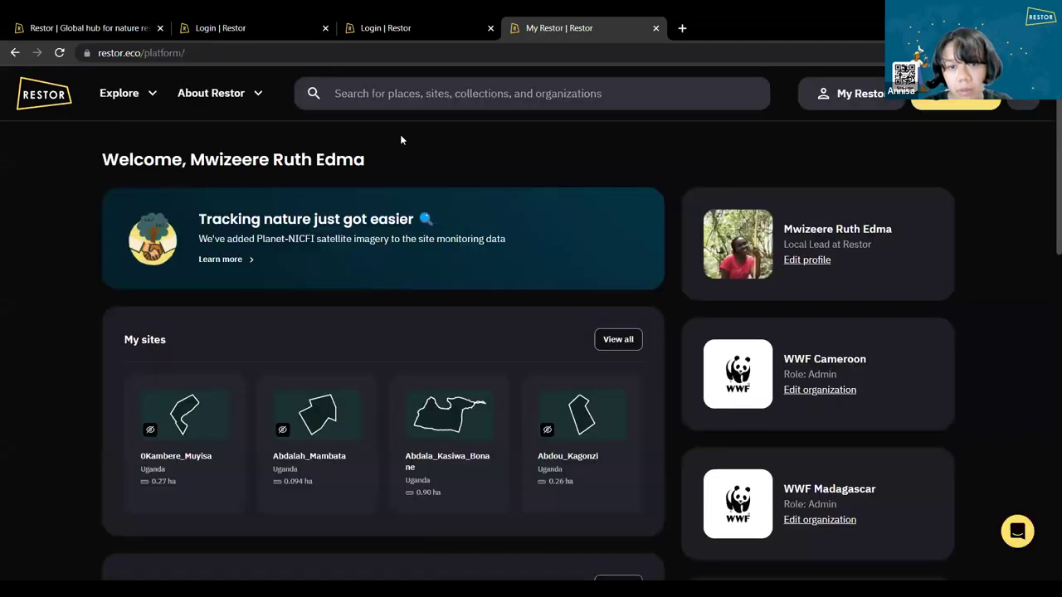
pyautogui.scroll(-5, 510, 259)
pyautogui.scroll(-5, 507, 254)
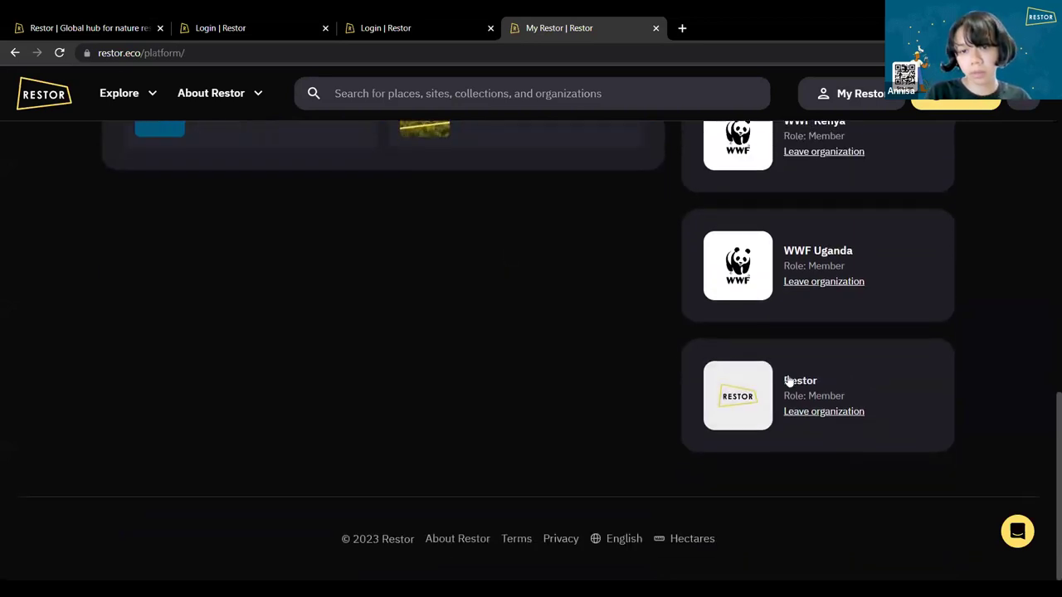
pyautogui.scroll(10, 487, 287)
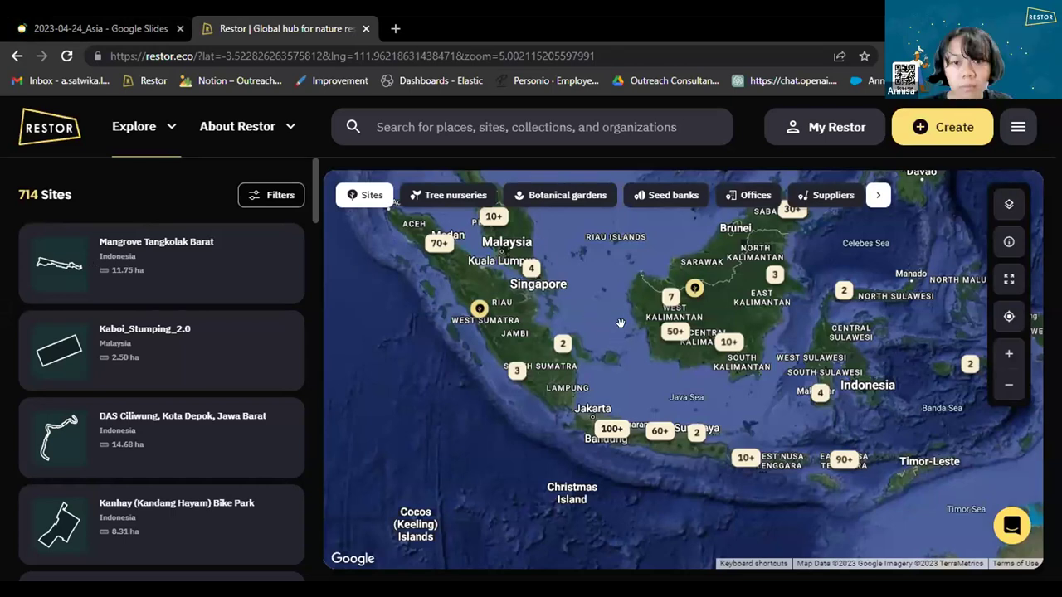
# Pan the map toward Sulawesi, then open the personal overview and browse its sites and collections.
pyautogui.moveTo(493, 374); pyautogui.dragTo(376, 418)
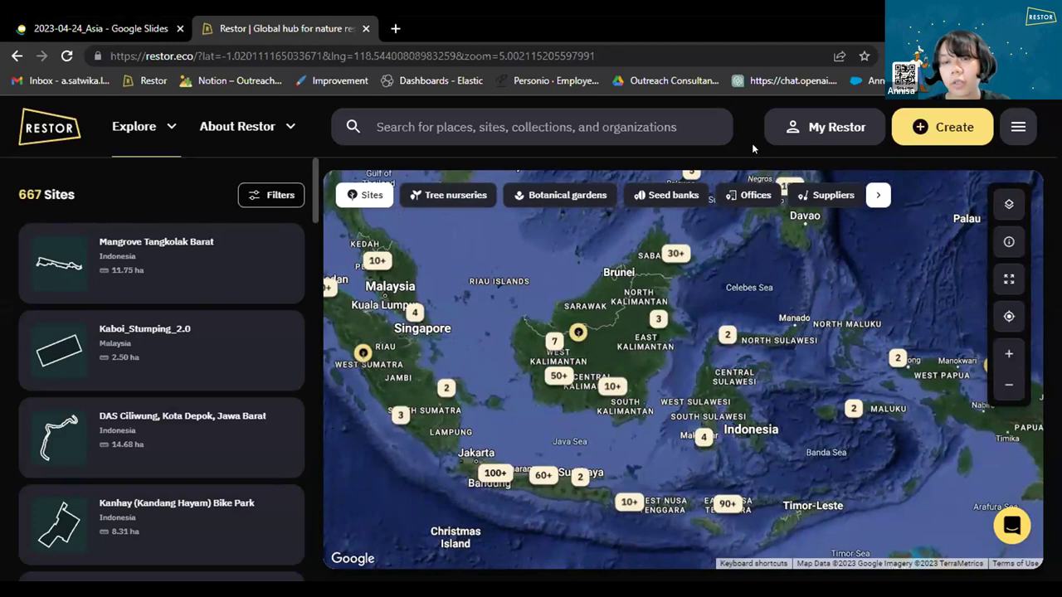
pyautogui.click(838, 133)
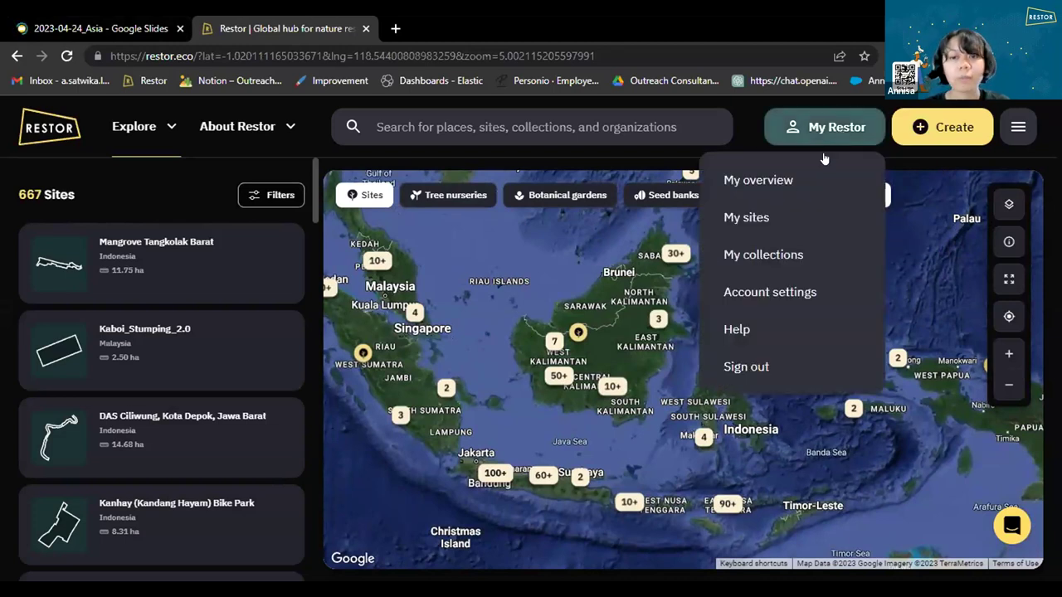
pyautogui.click(784, 179)
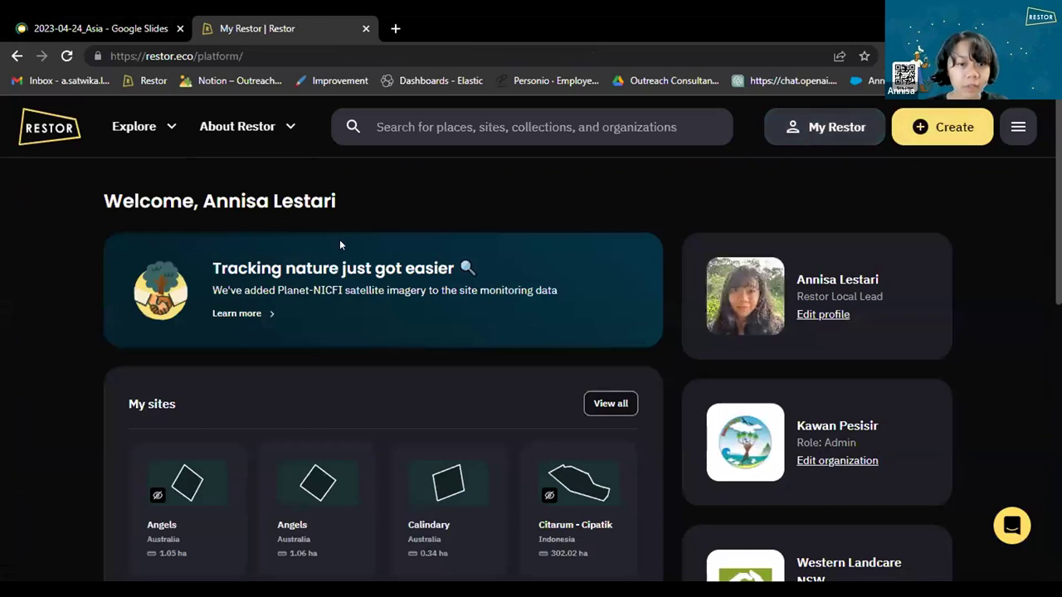
pyautogui.scroll(-2, 348, 266)
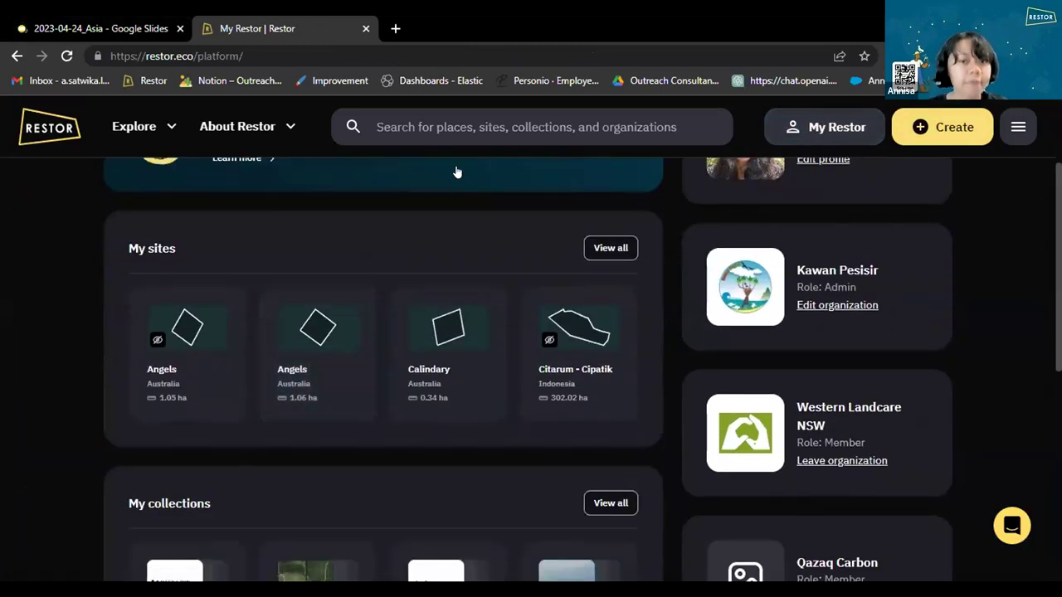
pyautogui.scroll(-2, 290, 324)
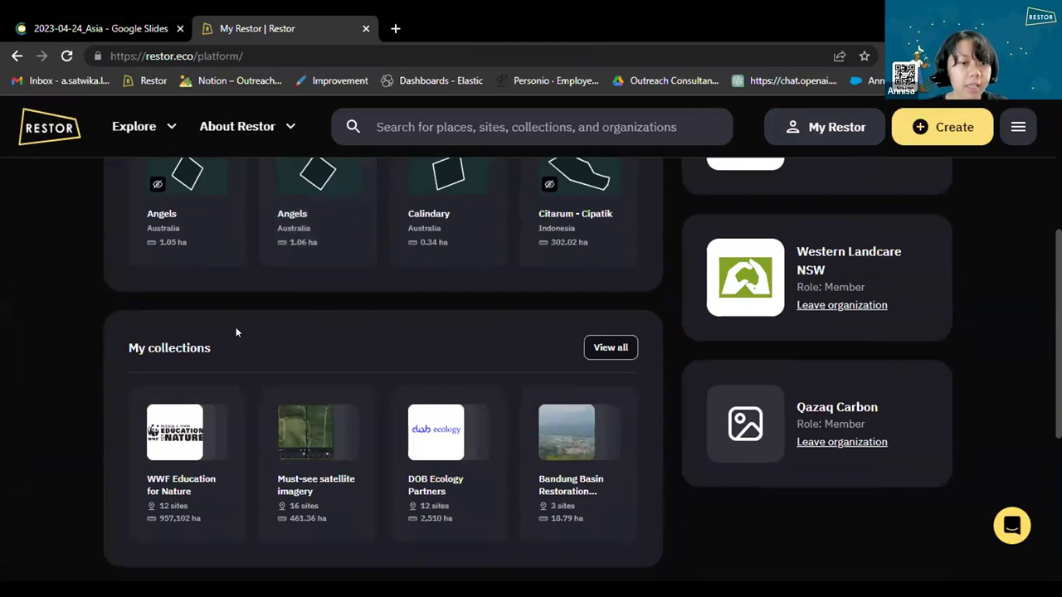
pyautogui.scroll(-4, 124, 344)
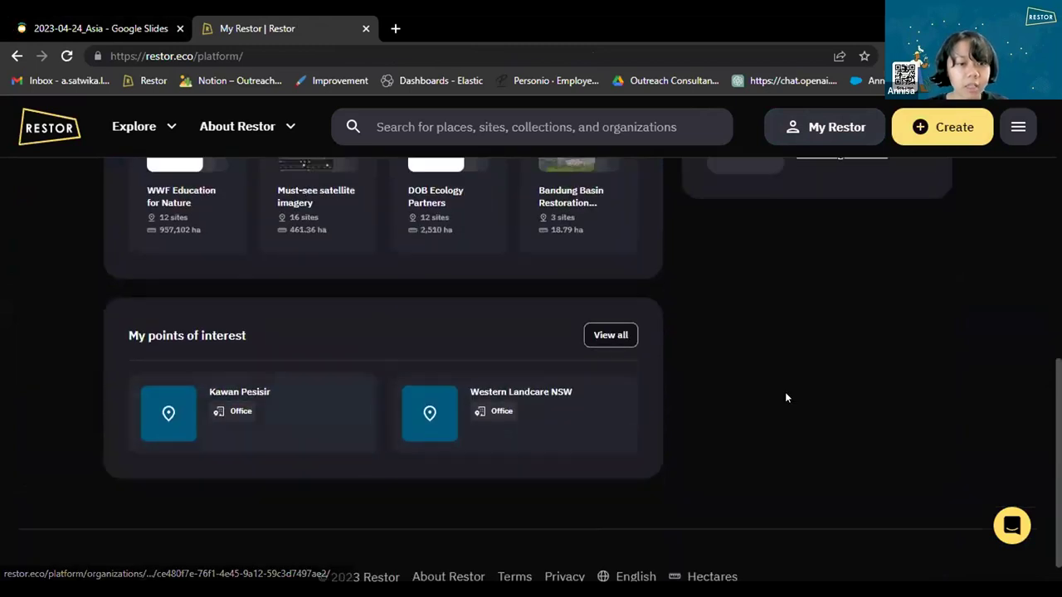
pyautogui.scroll(8, 830, 365)
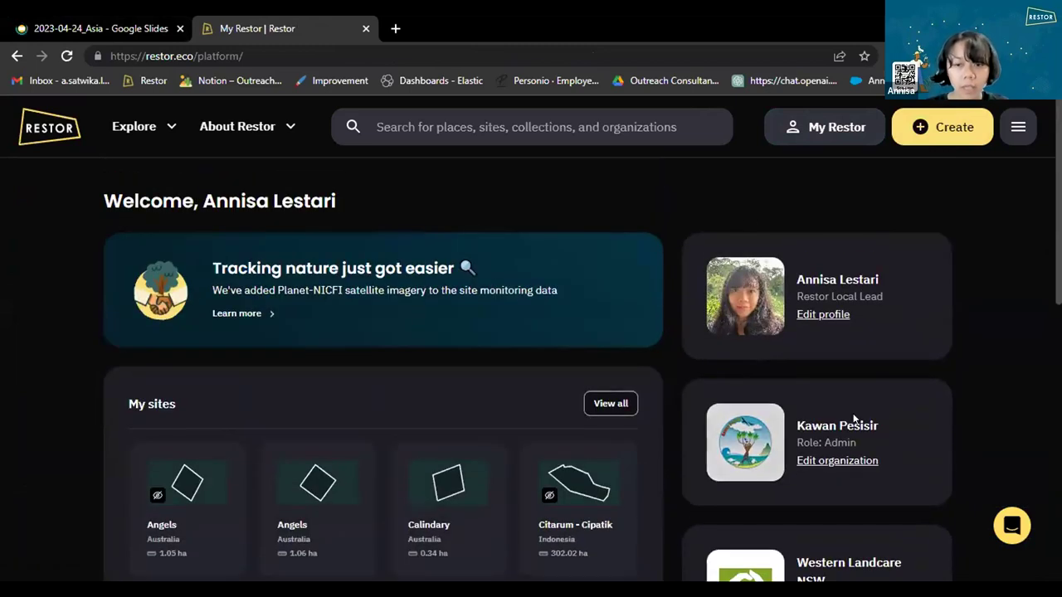
pyautogui.scroll(-1, 730, 281)
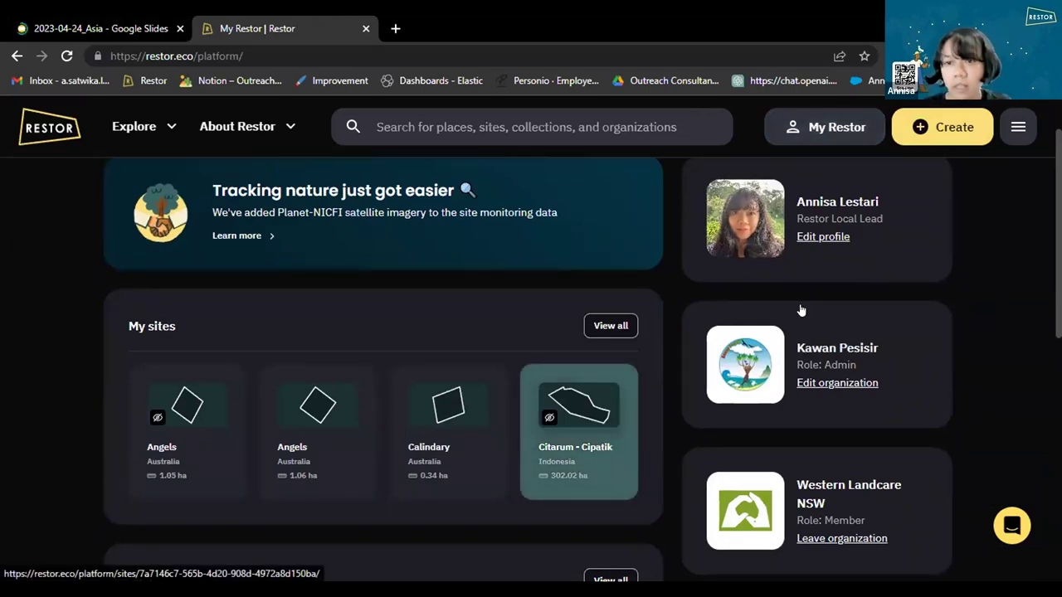
# Open and close the navigation panel, then view the Create options.
pyautogui.click(1016, 129)
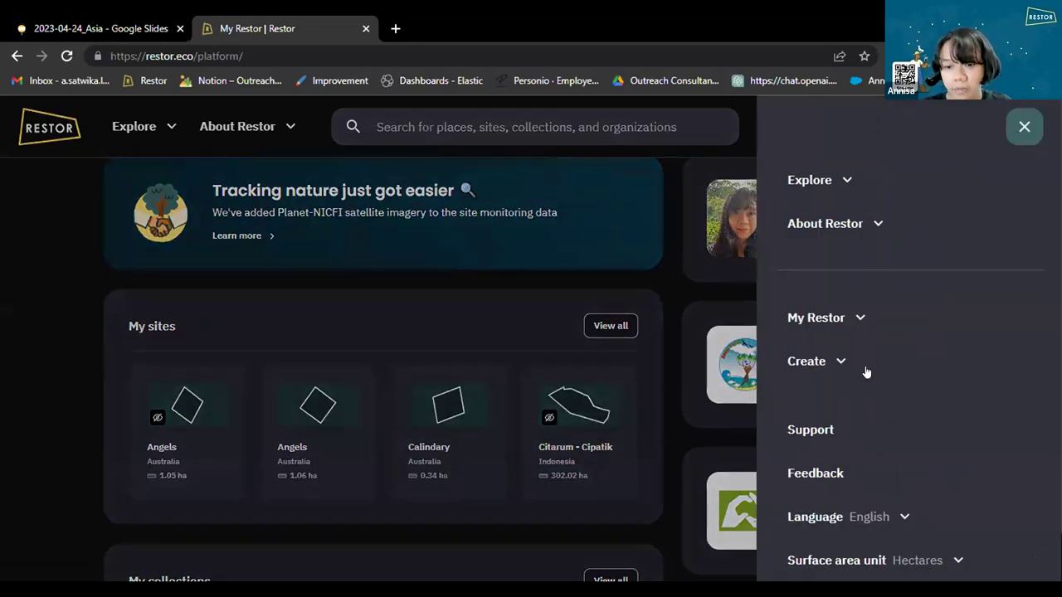
pyautogui.click(676, 178)
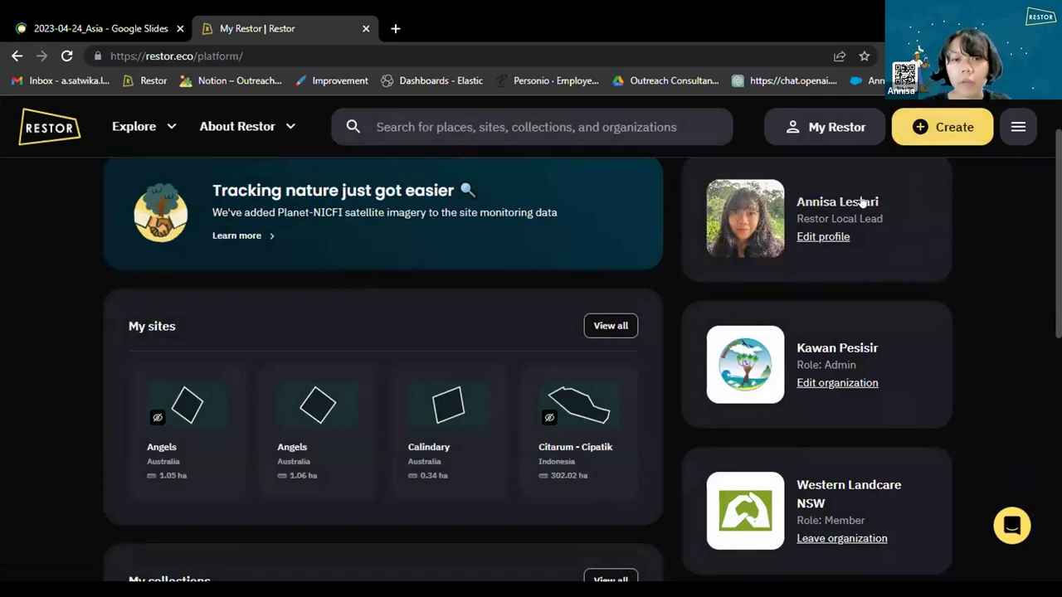
pyautogui.click(919, 126)
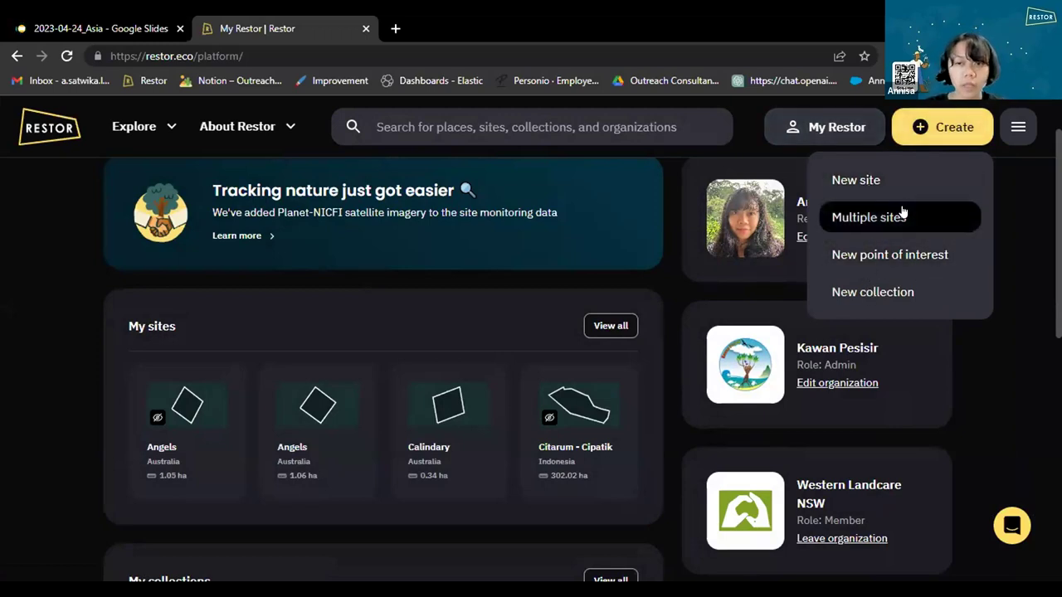
# Sign out and log in with another account whose dashboard lists GLFx test.
pyautogui.click(1018, 126)
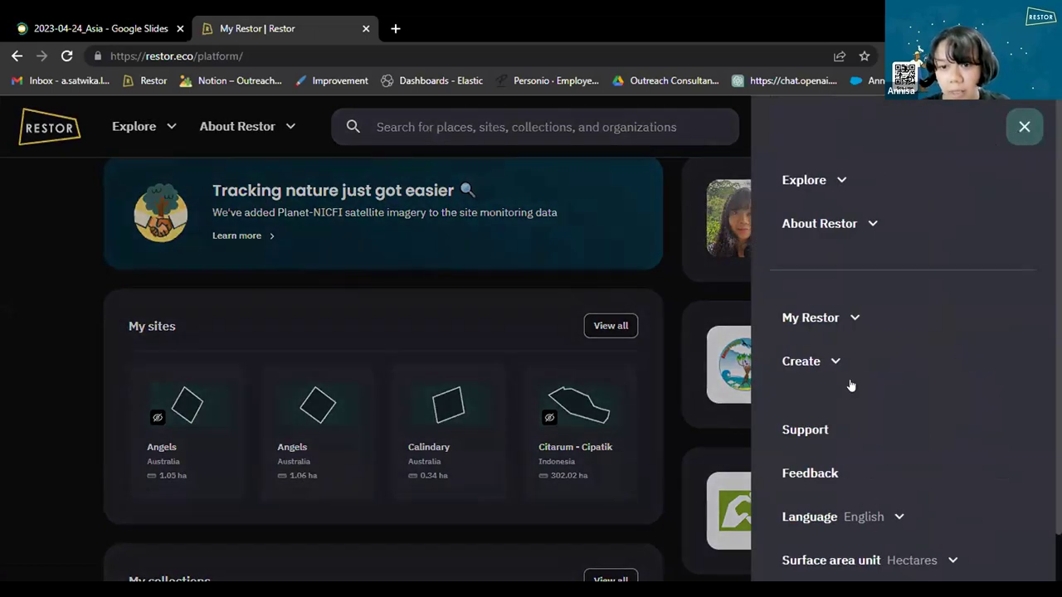
pyautogui.click(866, 328)
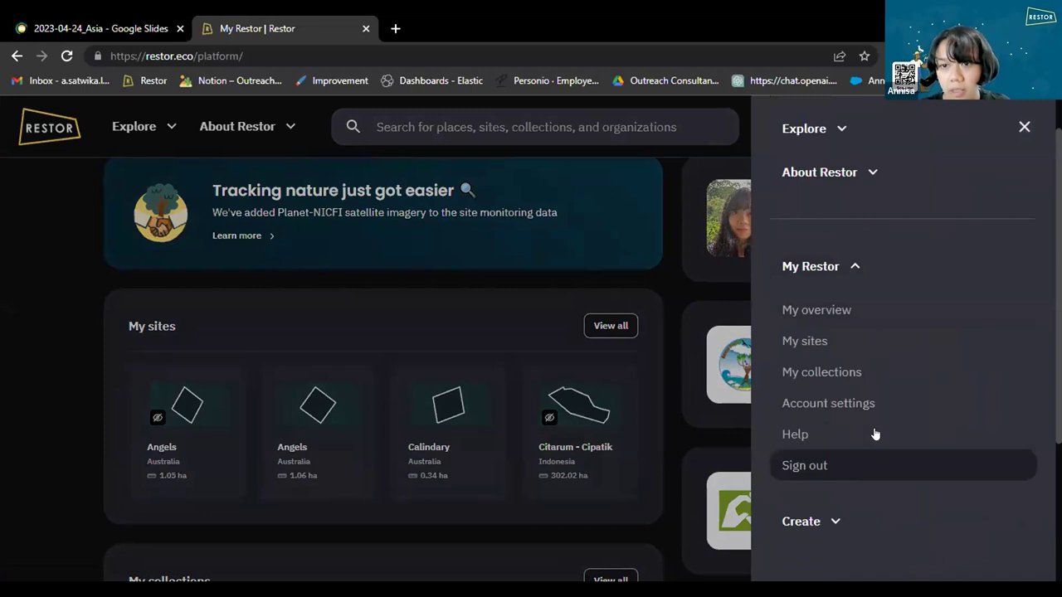
pyautogui.click(805, 466)
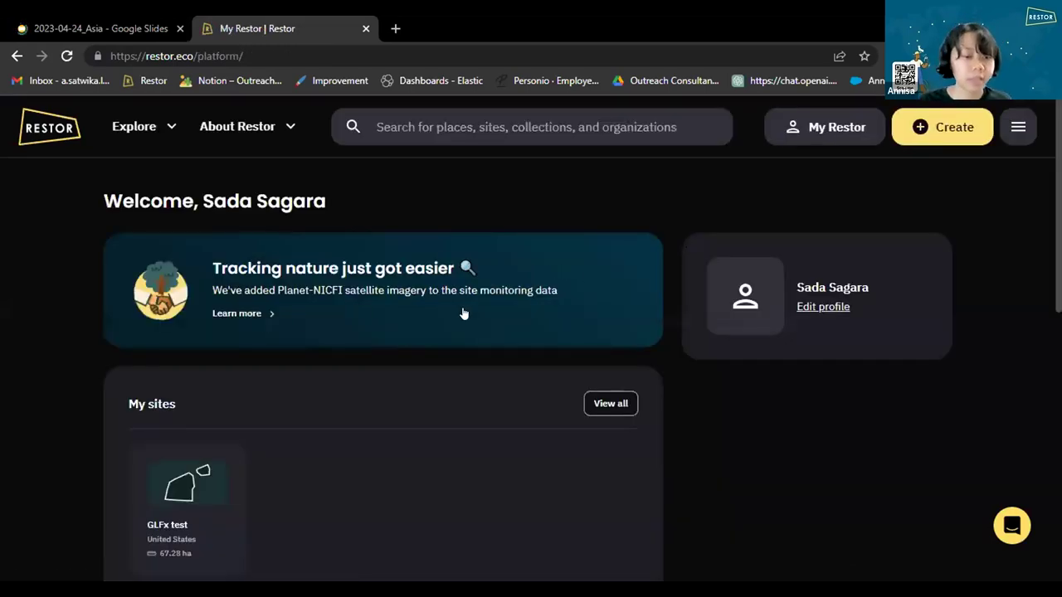
pyautogui.scroll(-1, 556, 295)
pyautogui.scroll(1, 557, 300)
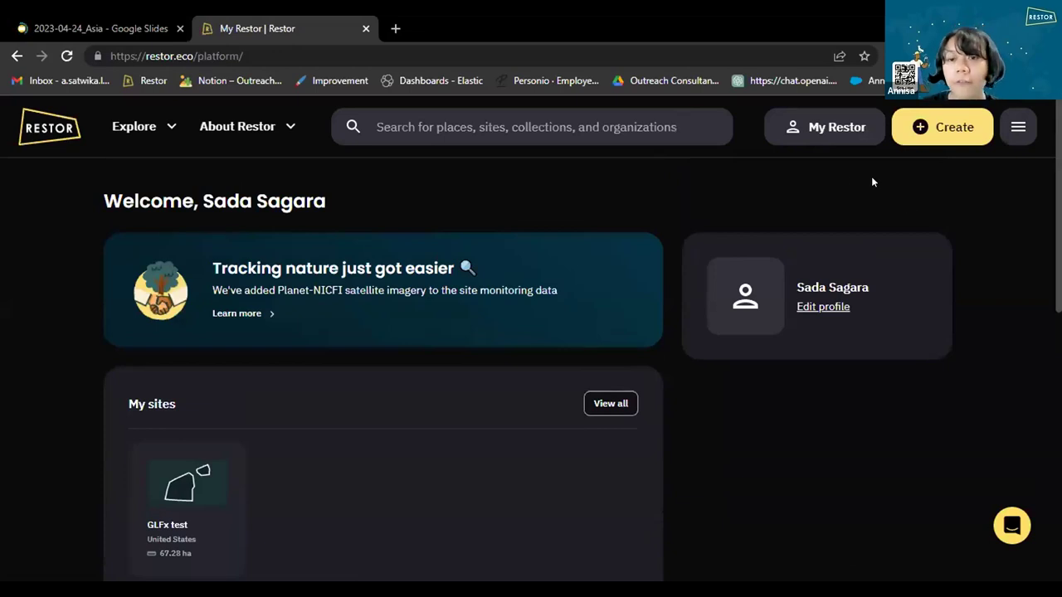
pyautogui.scroll(-3, 677, 230)
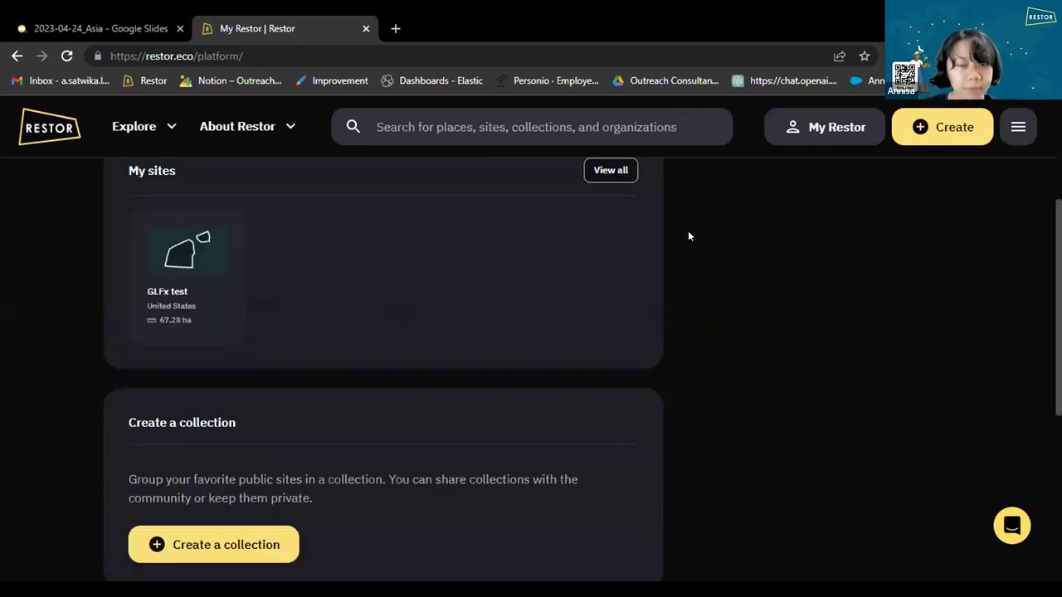
pyautogui.scroll(3, 688, 231)
pyautogui.scroll(-5, 299, 343)
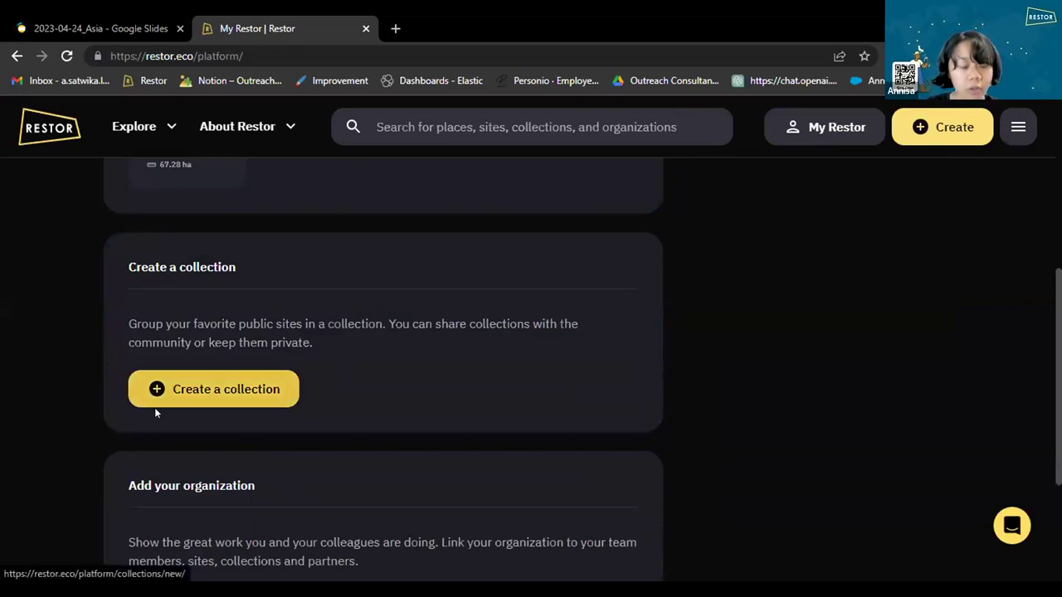
pyautogui.scroll(-3, 155, 407)
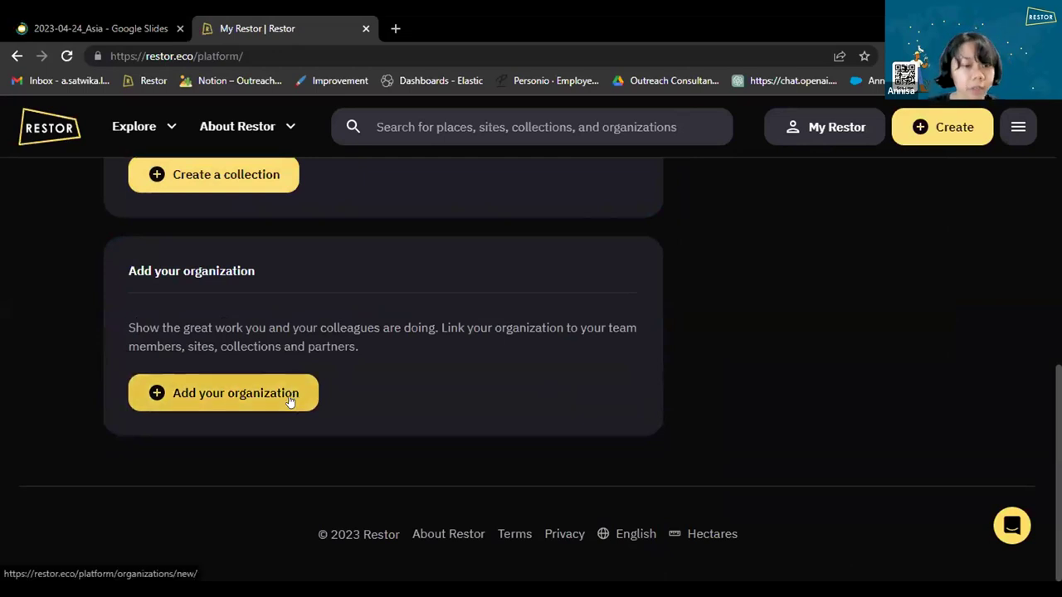
pyautogui.click(169, 395)
pyautogui.click(372, 363)
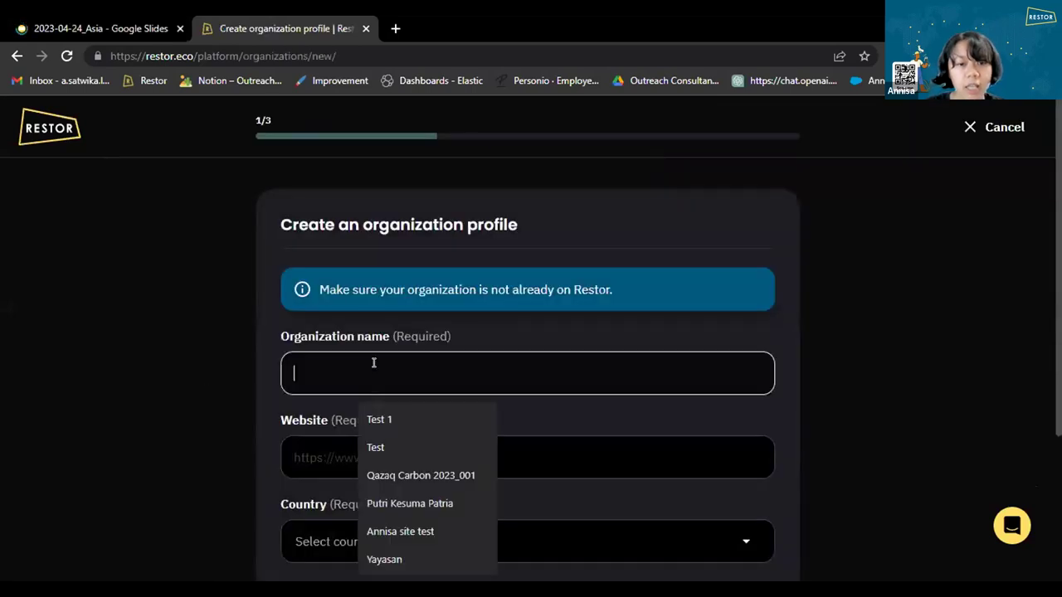
pyautogui.scroll(-2, 544, 356)
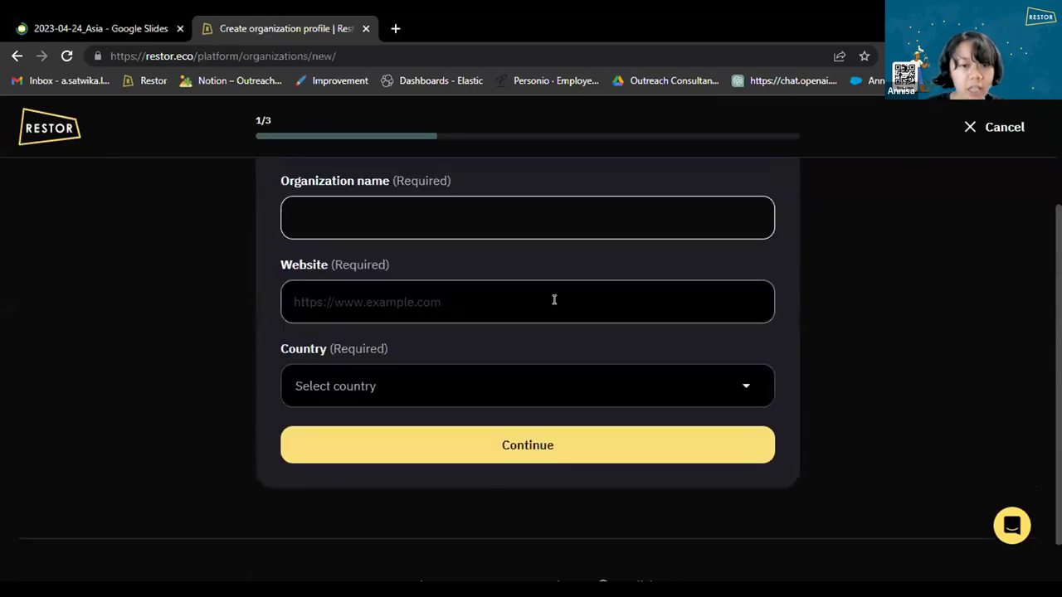
pyautogui.click(554, 299)
pyautogui.click(745, 382)
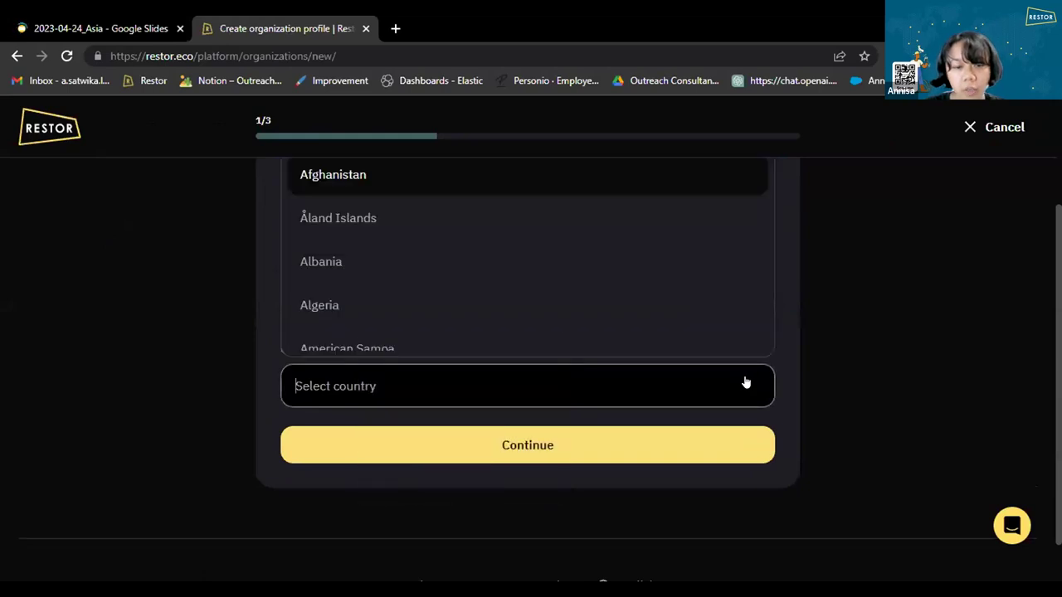
pyautogui.click(859, 296)
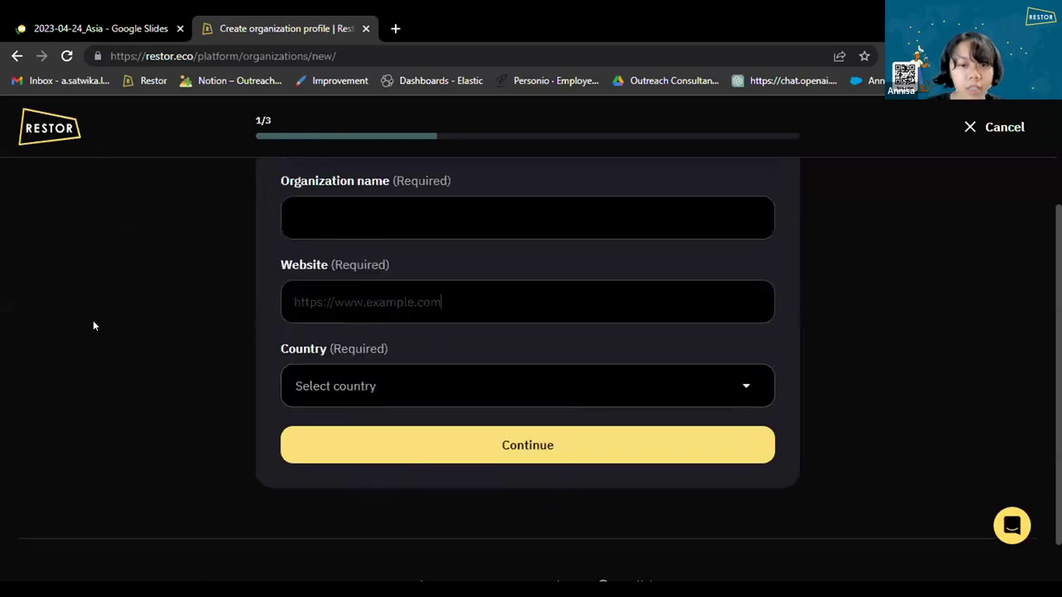
pyautogui.scroll(1, 938, 257)
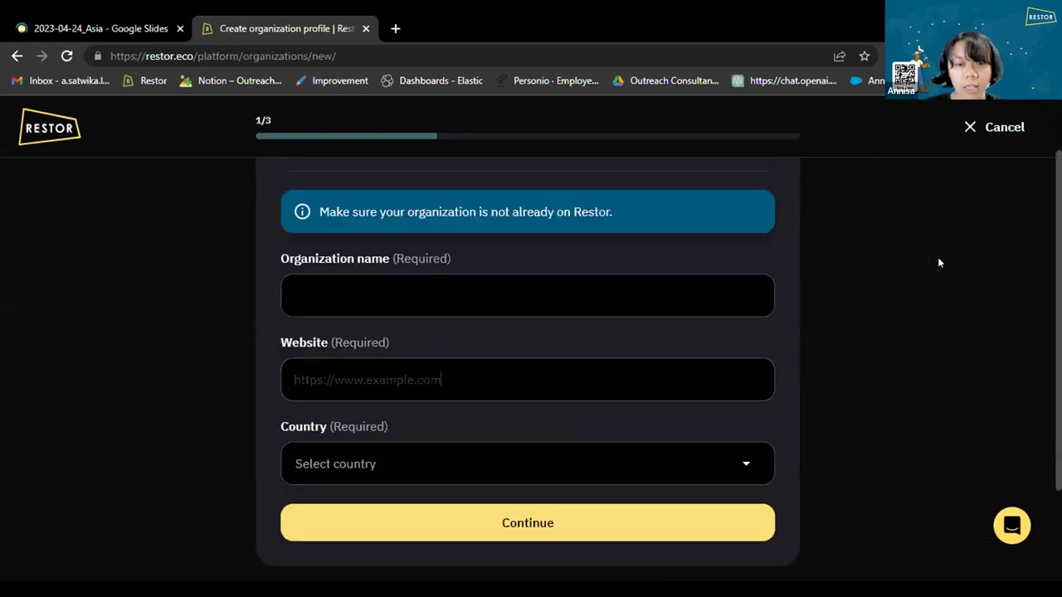
pyautogui.click(1000, 126)
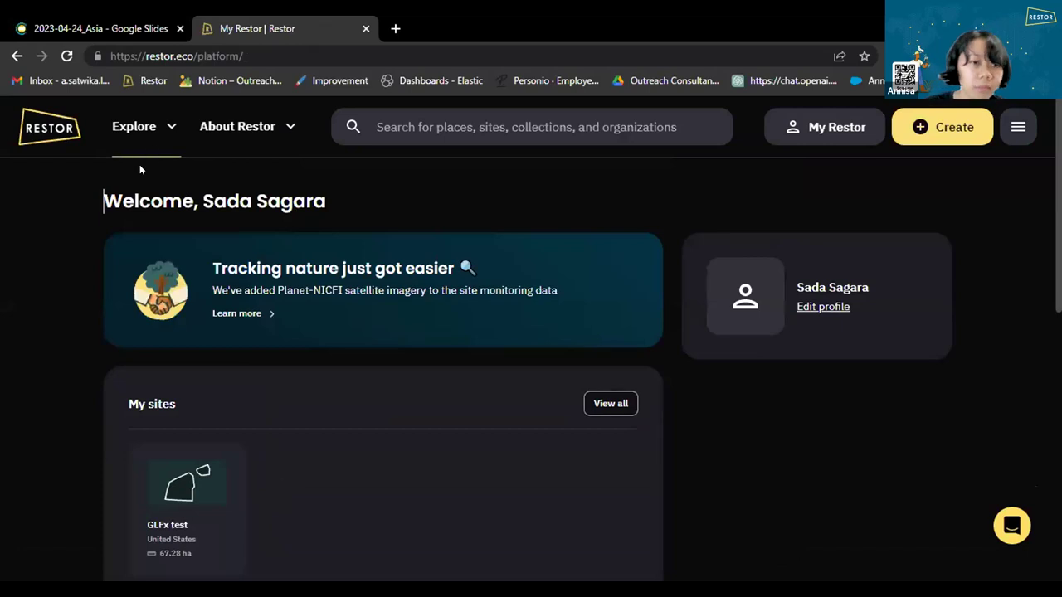
# Search organizations for 'terra' and open the Terraformation profile.
pyautogui.click(167, 133)
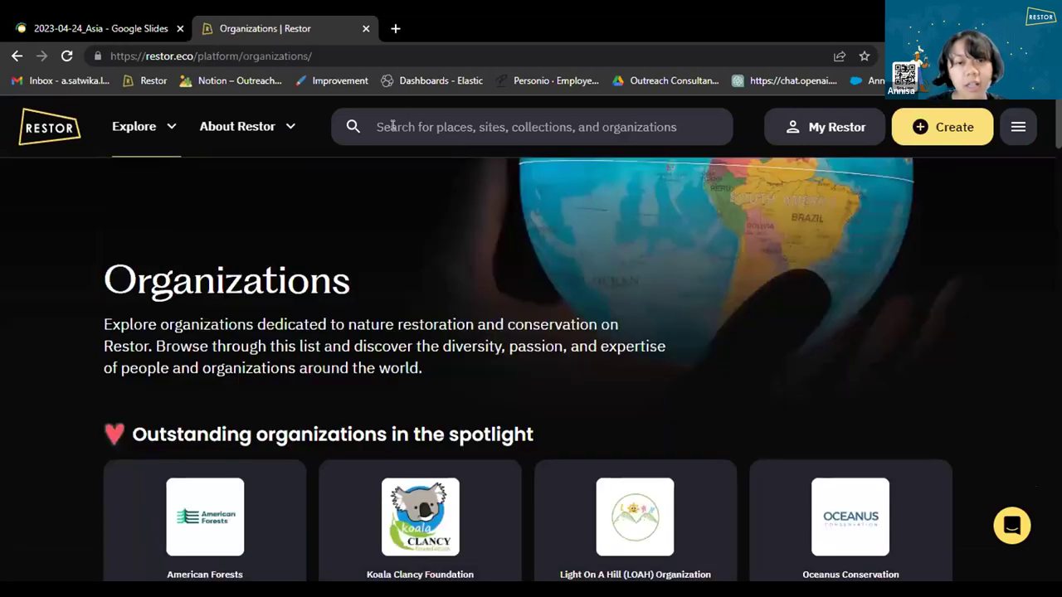
pyautogui.click(395, 127)
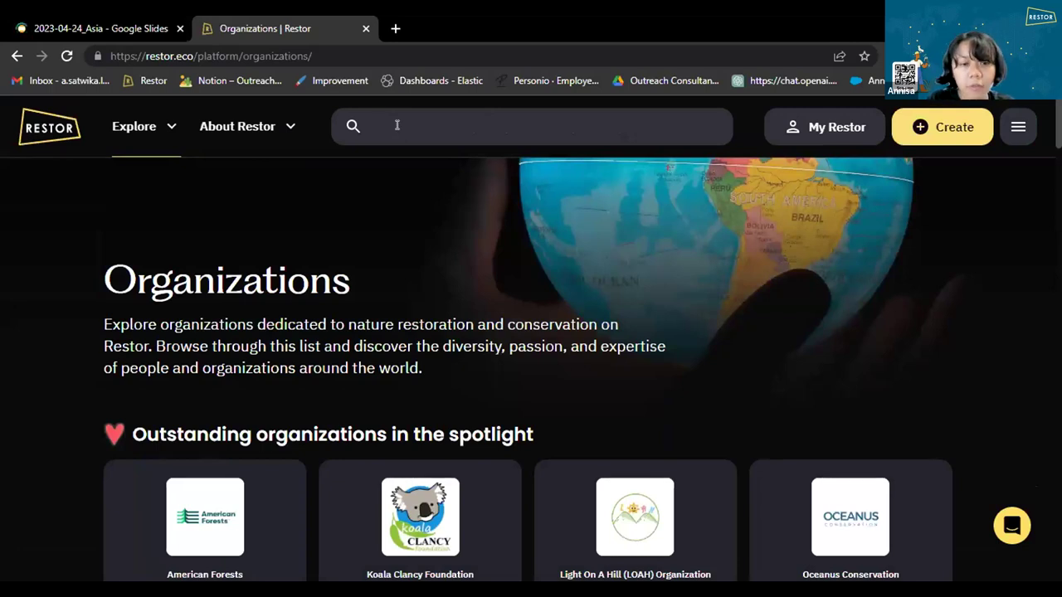
pyautogui.write('terra')
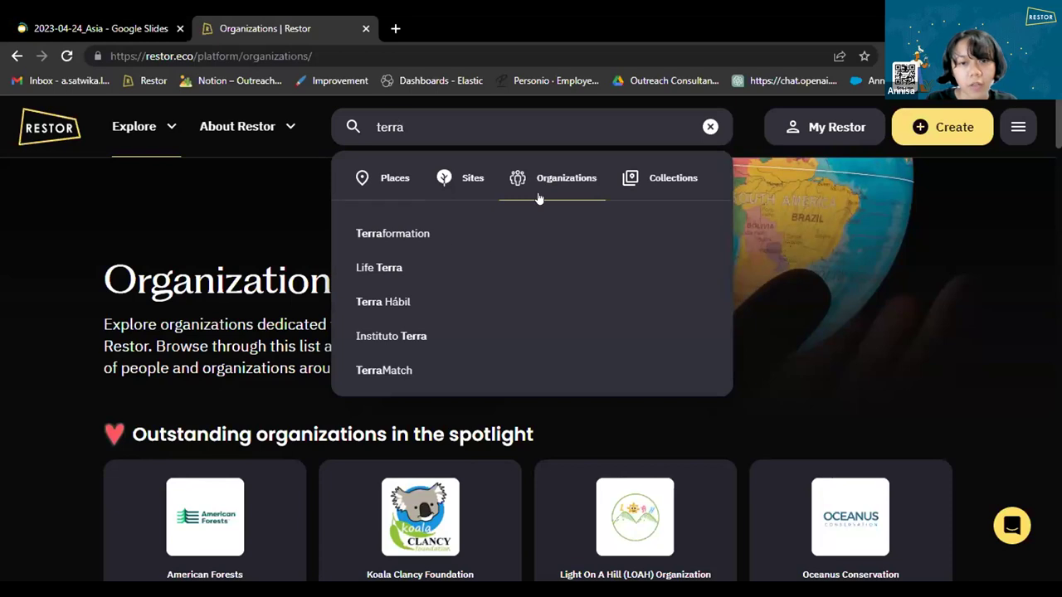
pyautogui.click(410, 236)
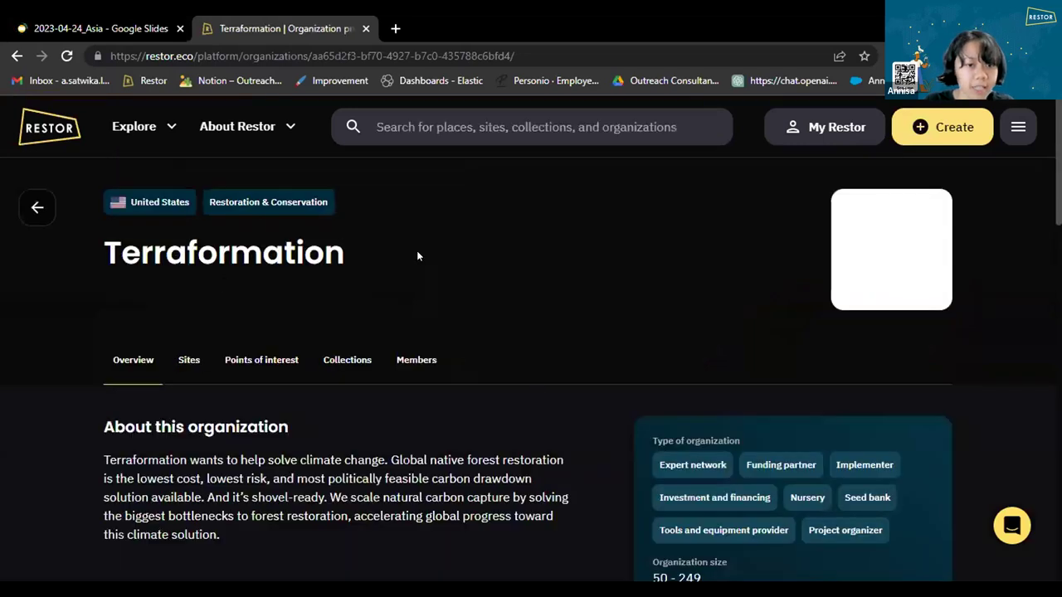
pyautogui.scroll(-3, 417, 250)
pyautogui.scroll(3, 464, 282)
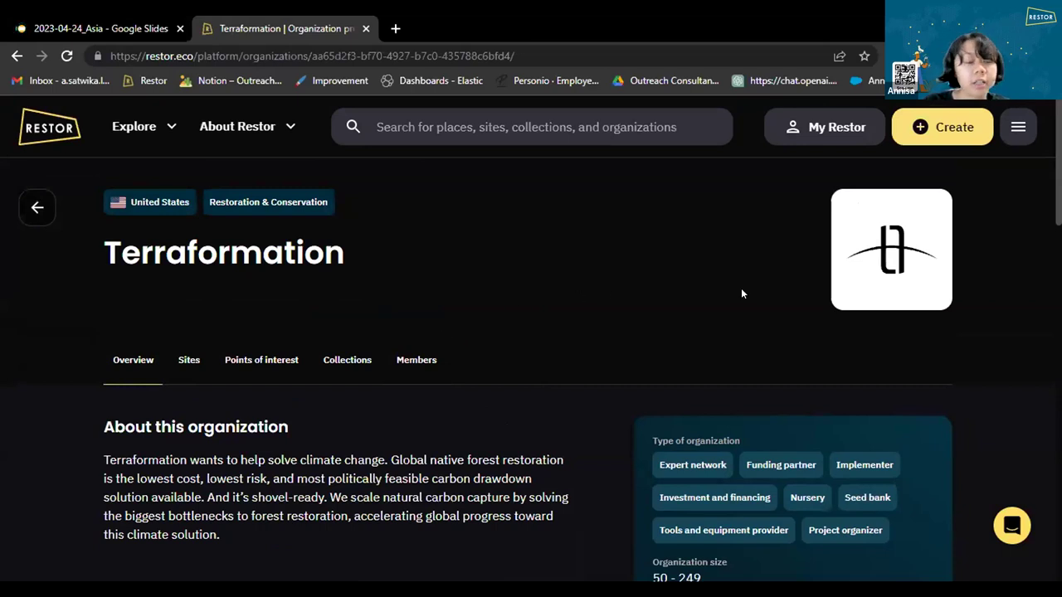
pyautogui.click(926, 133)
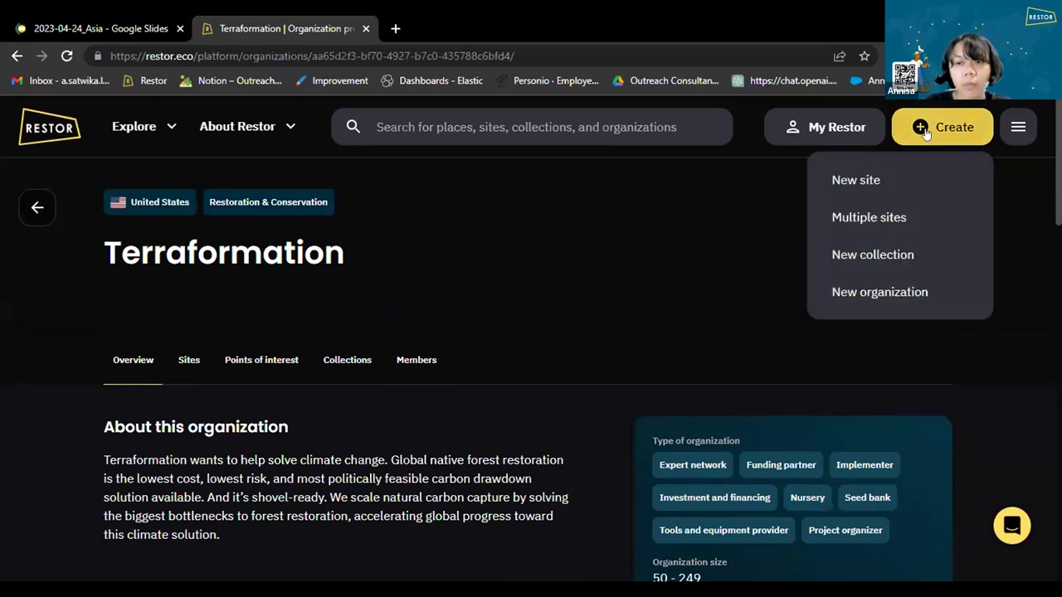
# Start a new site, pan to Southeast Asia, and dismiss the boundary-file upload window.
pyautogui.click(855, 183)
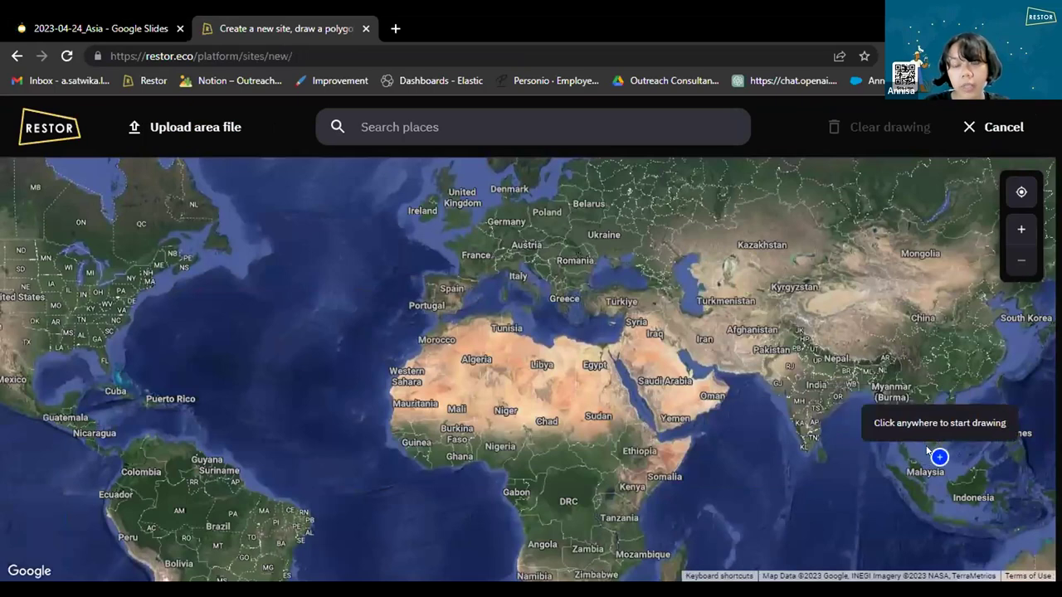
pyautogui.scroll(3, 933, 532)
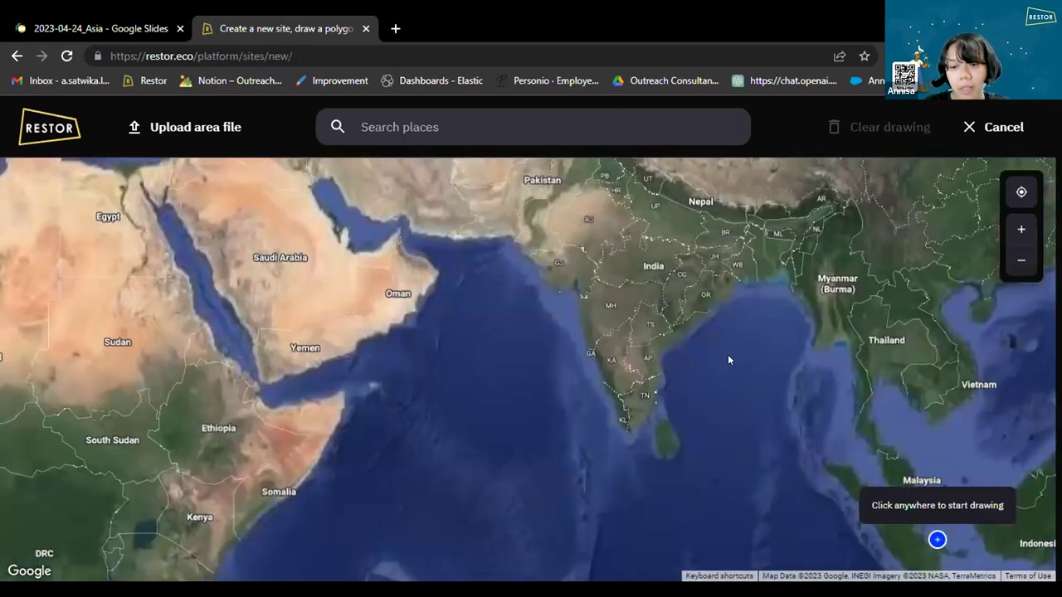
pyautogui.moveTo(728, 355); pyautogui.dragTo(287, 195)
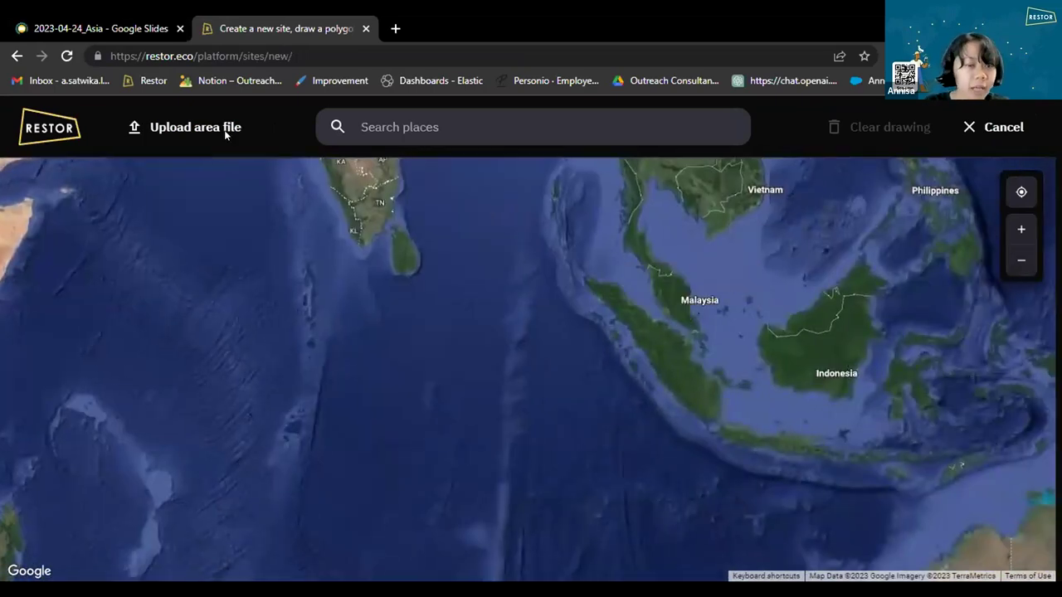
pyautogui.click(226, 133)
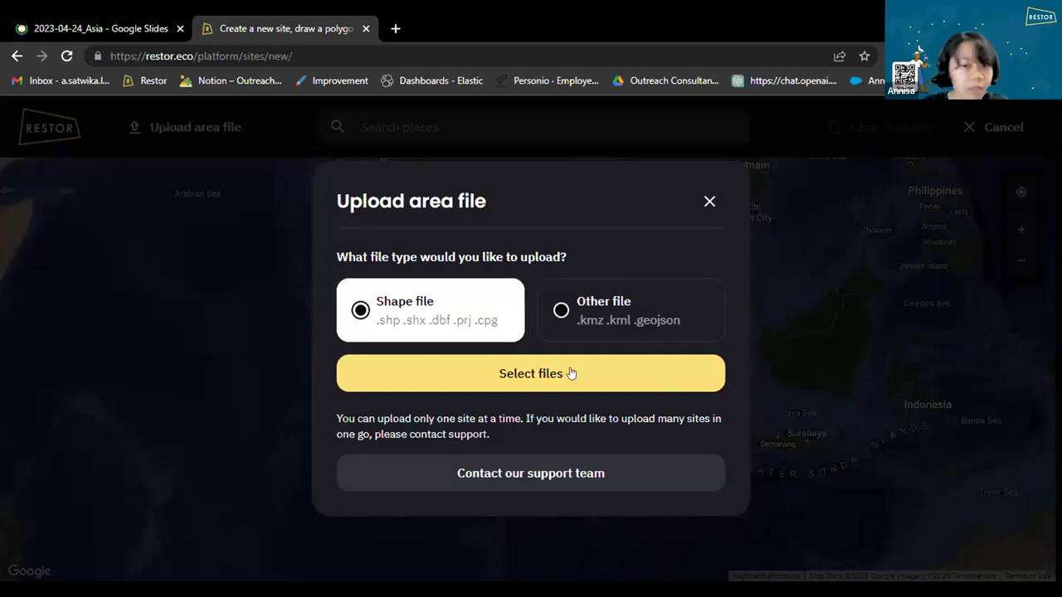
pyautogui.click(707, 201)
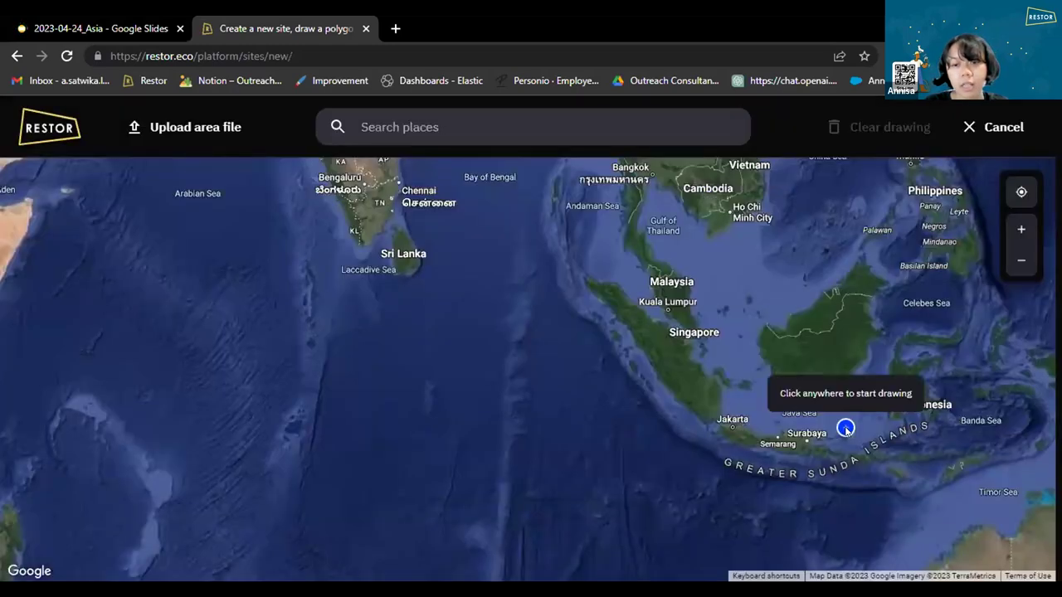
# Zoom the map in to the Java coastline near Pantai Pakis, east of Jakarta Bay.
pyautogui.scroll(5, 846, 429)
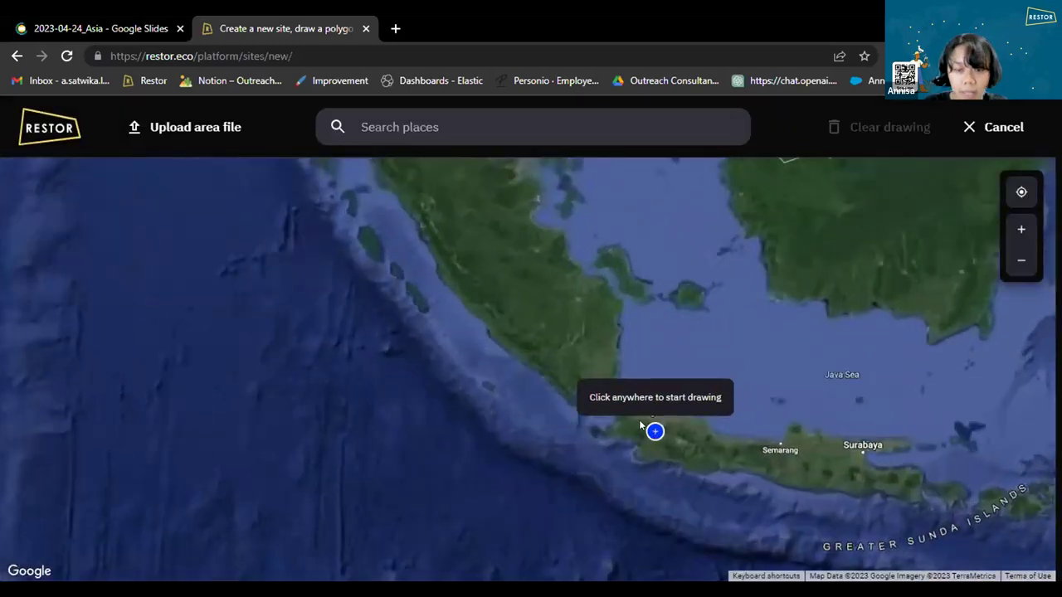
pyautogui.scroll(5, 640, 424)
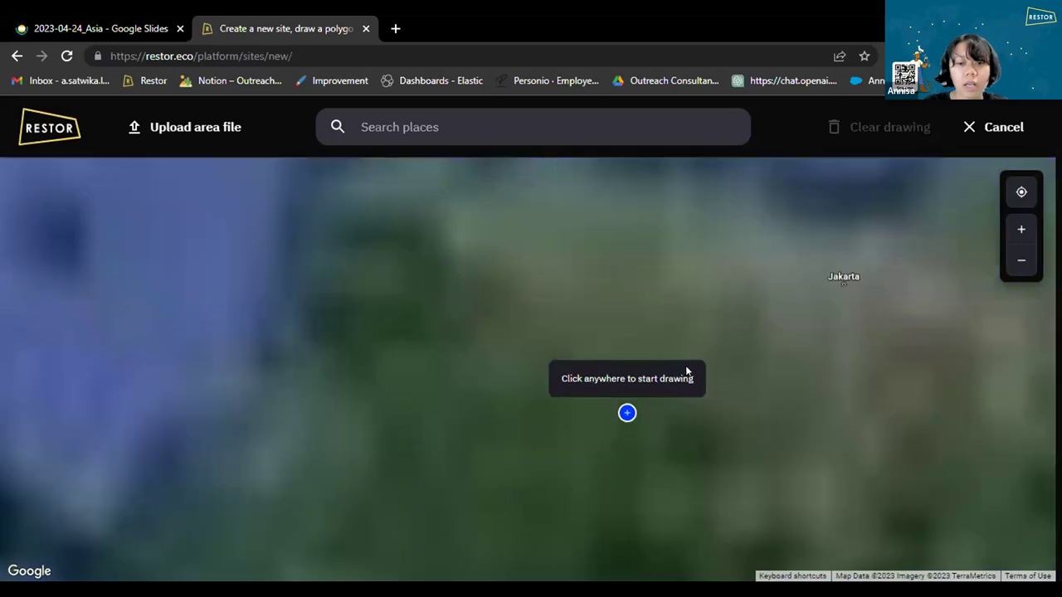
pyautogui.scroll(2, 687, 371)
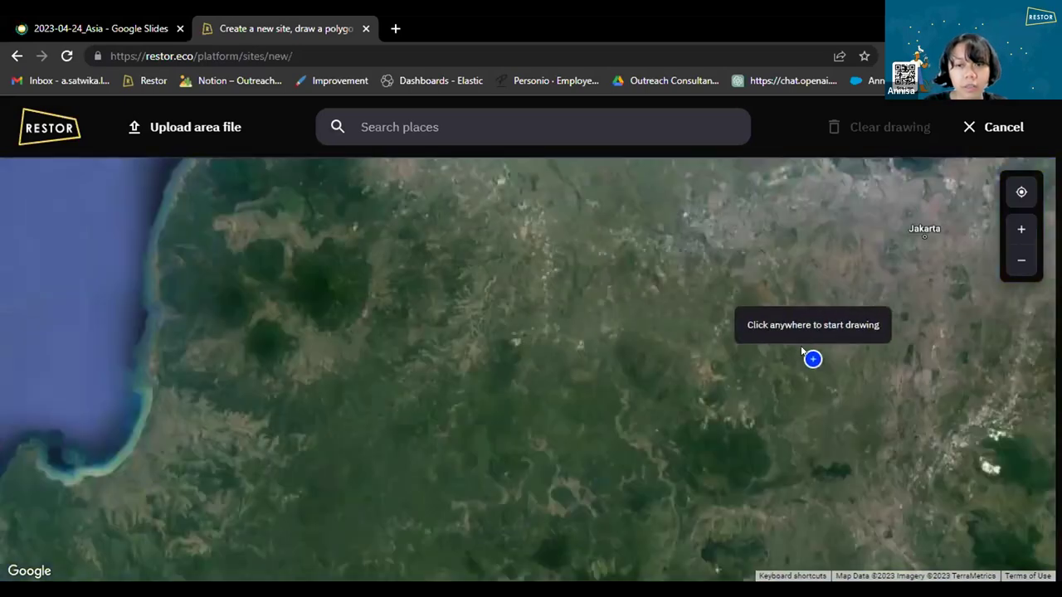
pyautogui.scroll(-2, 830, 332)
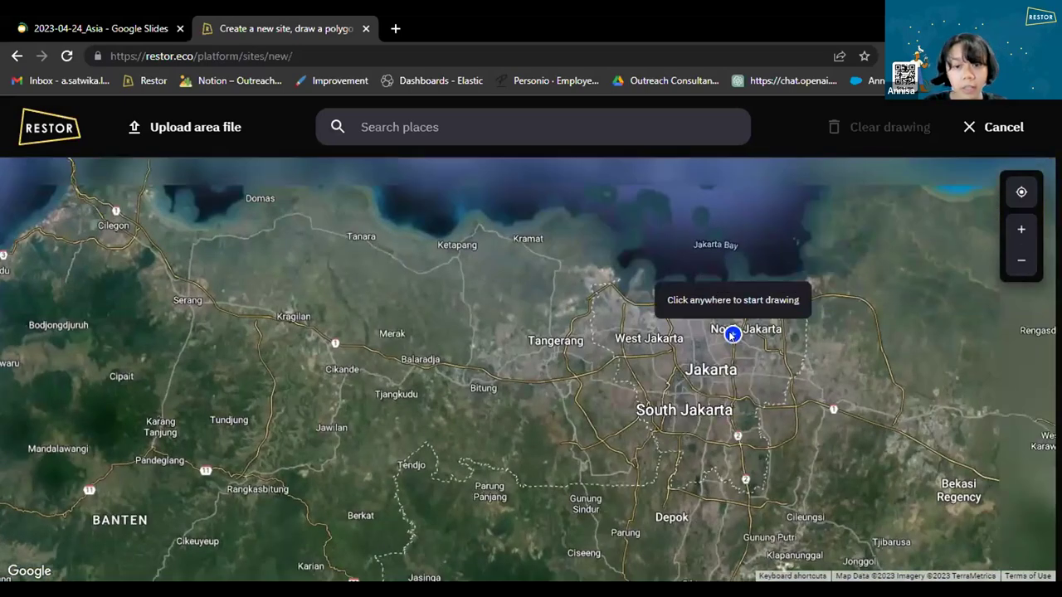
pyautogui.scroll(2, 732, 335)
pyautogui.scroll(5, 840, 277)
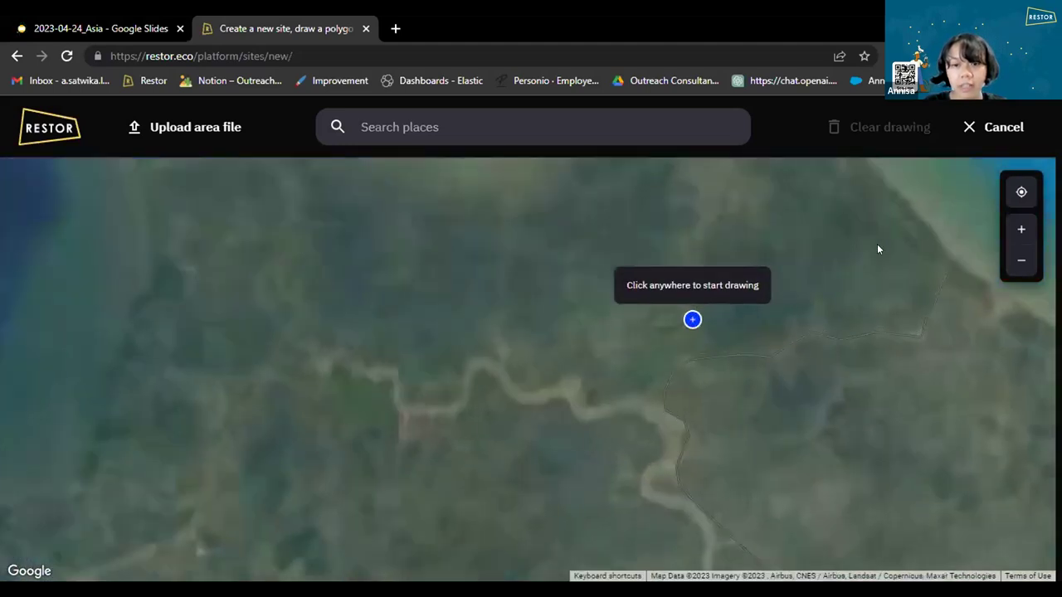
pyautogui.scroll(2, 658, 405)
pyautogui.scroll(-1, 750, 313)
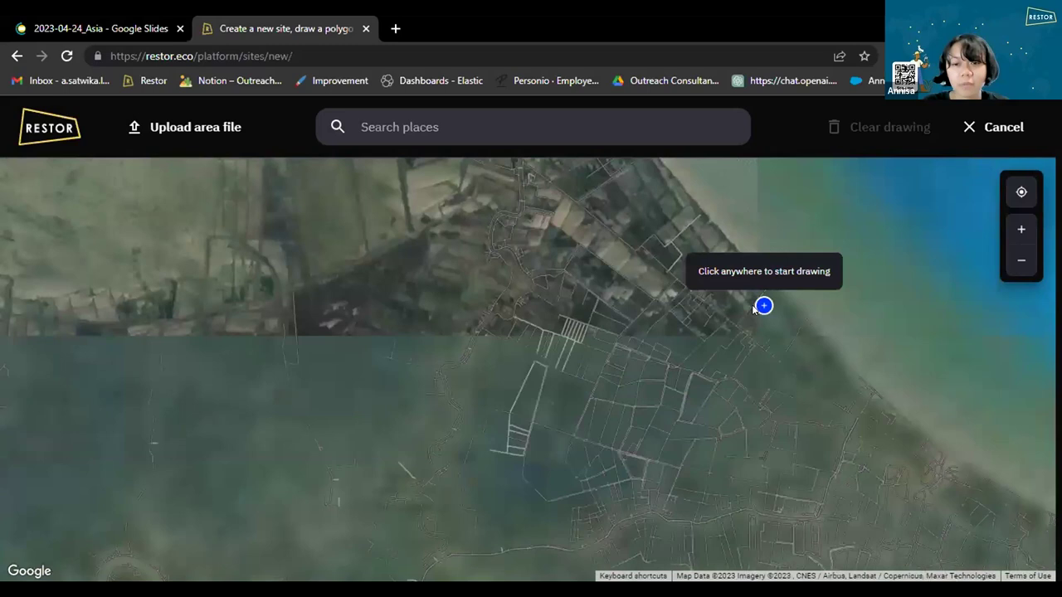
pyautogui.scroll(1, 823, 334)
pyautogui.scroll(1, 678, 195)
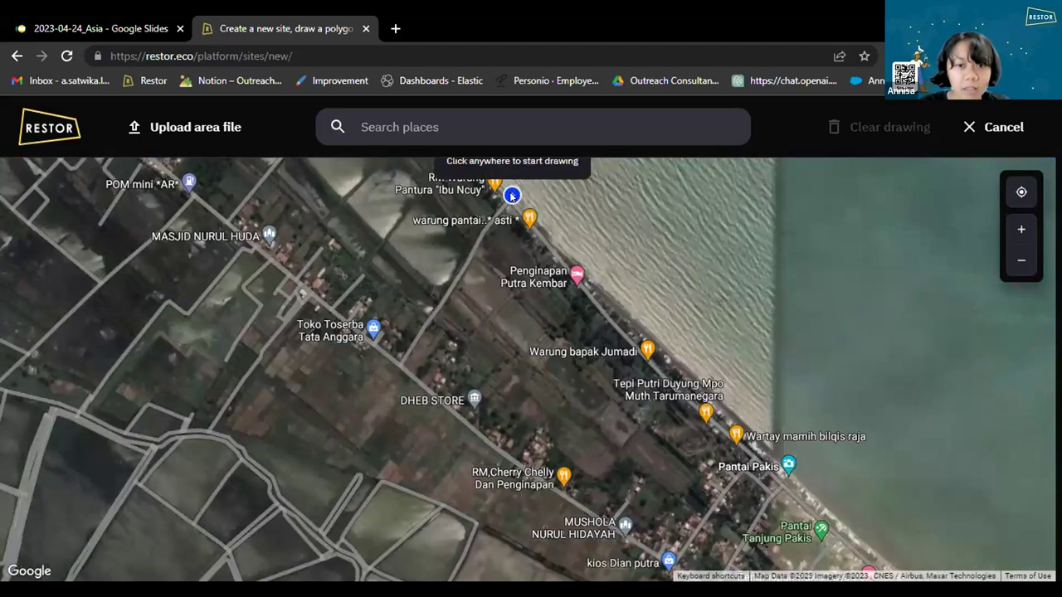
# Trace a ten-point boundary around the Pantai Pakis shoreline and roads, enclosing 36.87 ha.
pyautogui.click(462, 262)
pyautogui.click(512, 195)
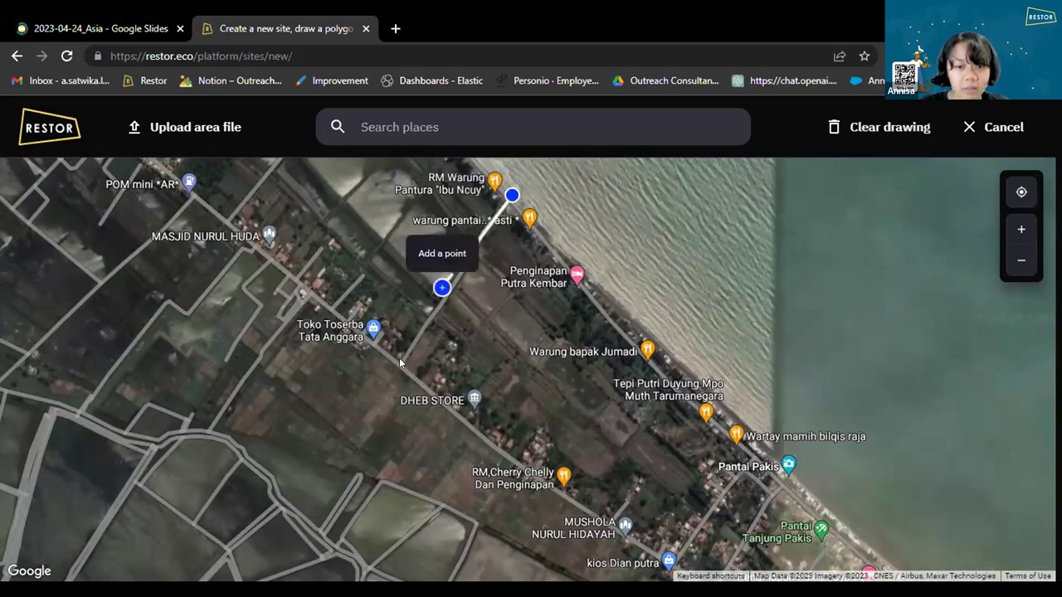
pyautogui.click(401, 362)
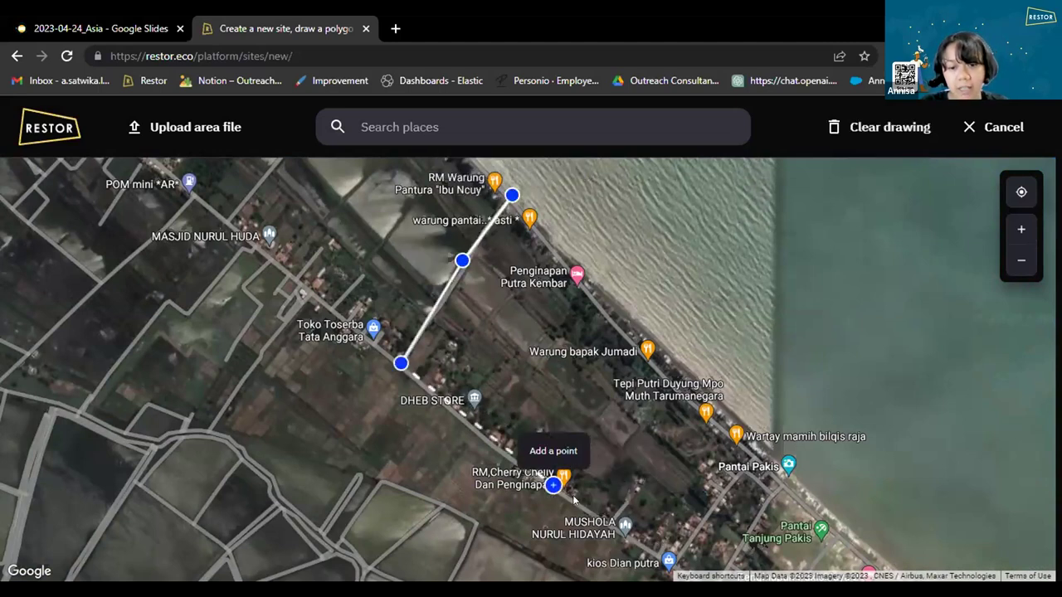
pyautogui.click(553, 486)
pyautogui.click(712, 505)
pyautogui.click(749, 452)
pyautogui.click(771, 432)
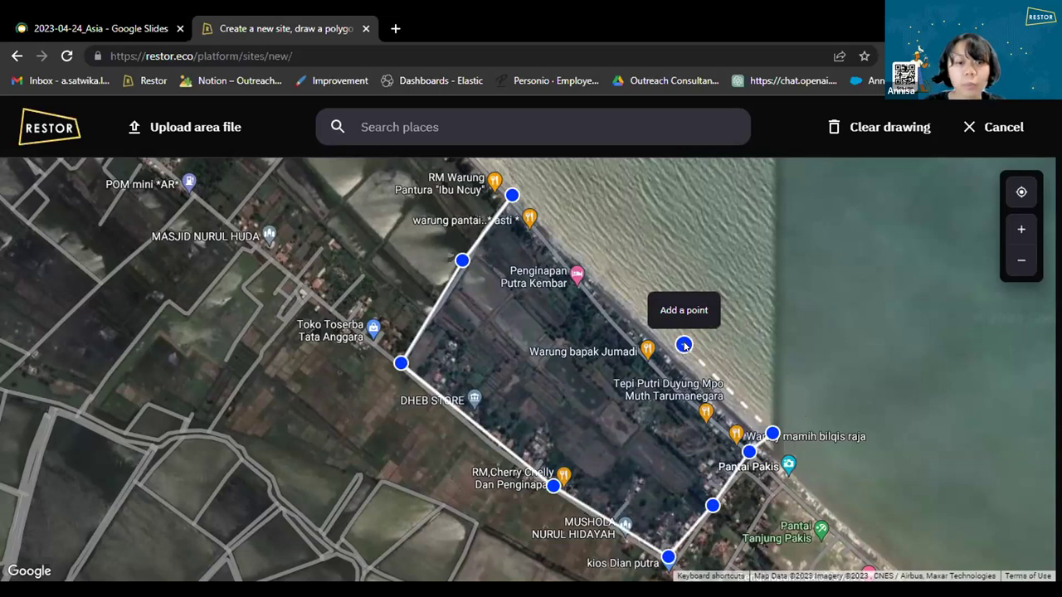
pyautogui.click(683, 345)
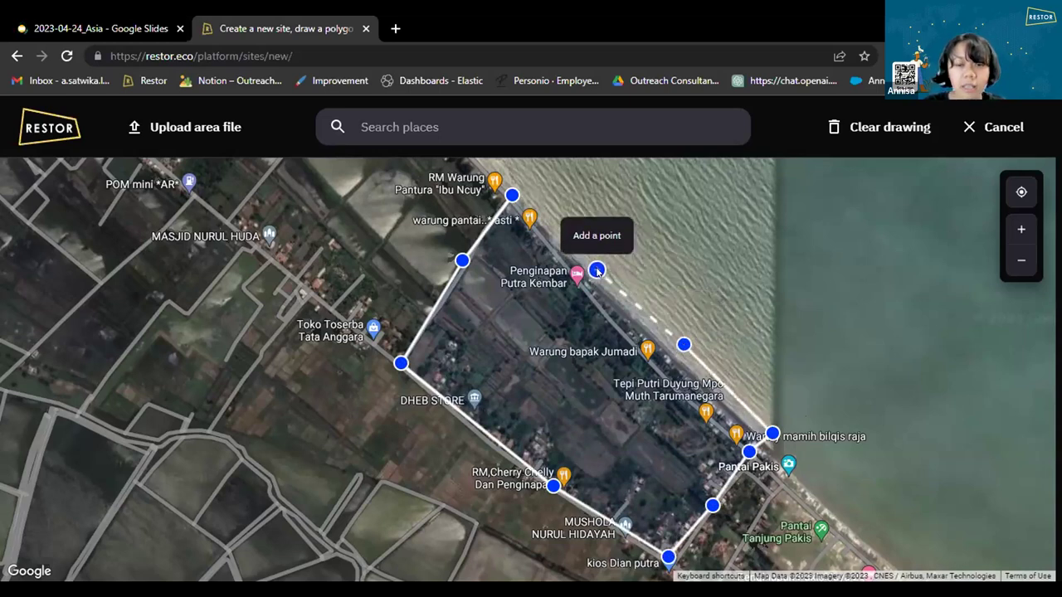
pyautogui.click(597, 271)
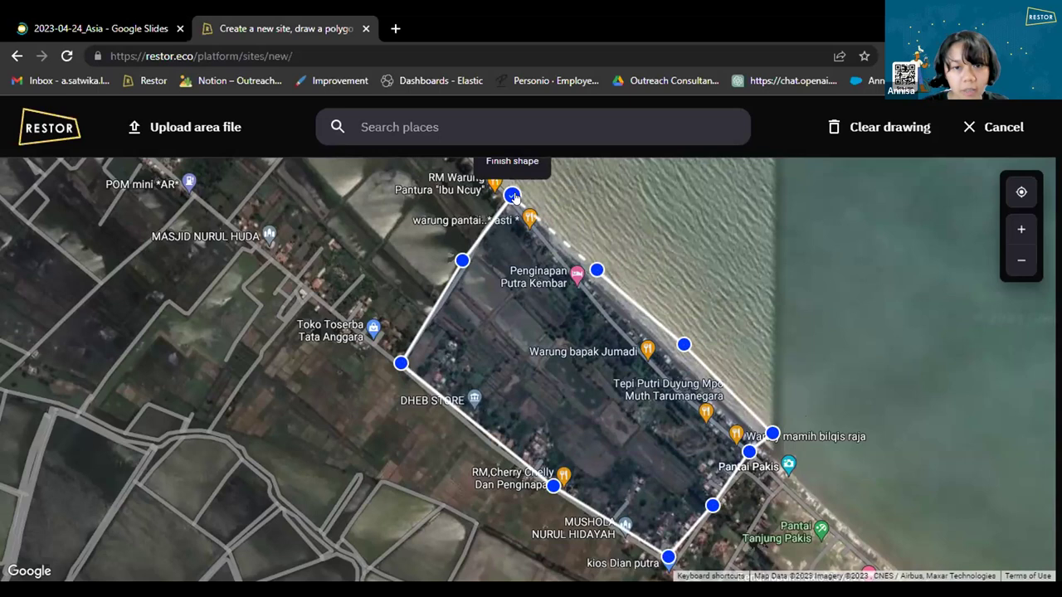
pyautogui.click(512, 196)
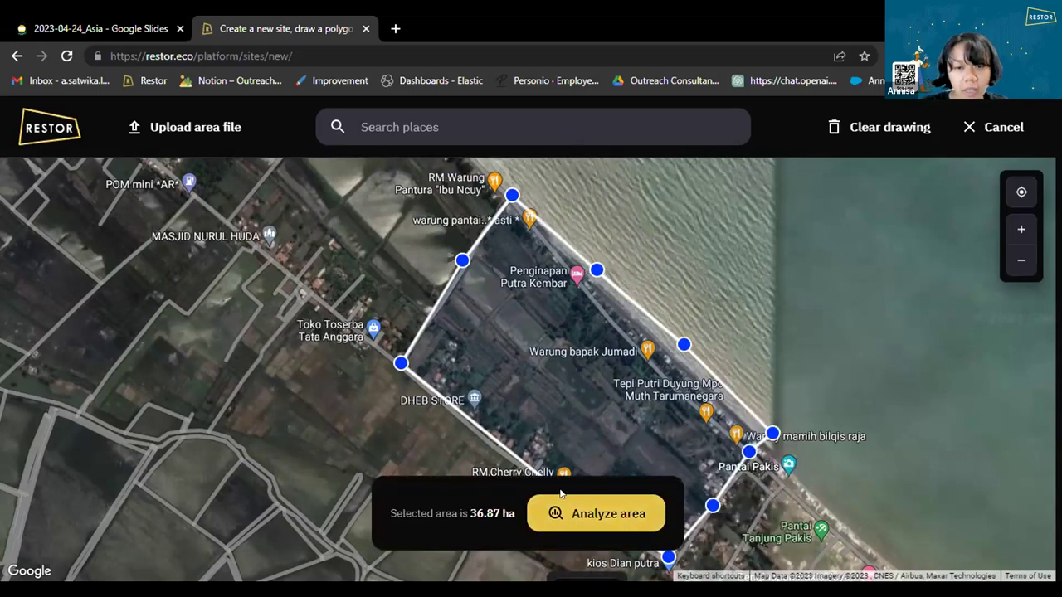
# Analyze the drawn area, review the Biodiversity results, then view its land cover breakdown.
pyautogui.click(602, 517)
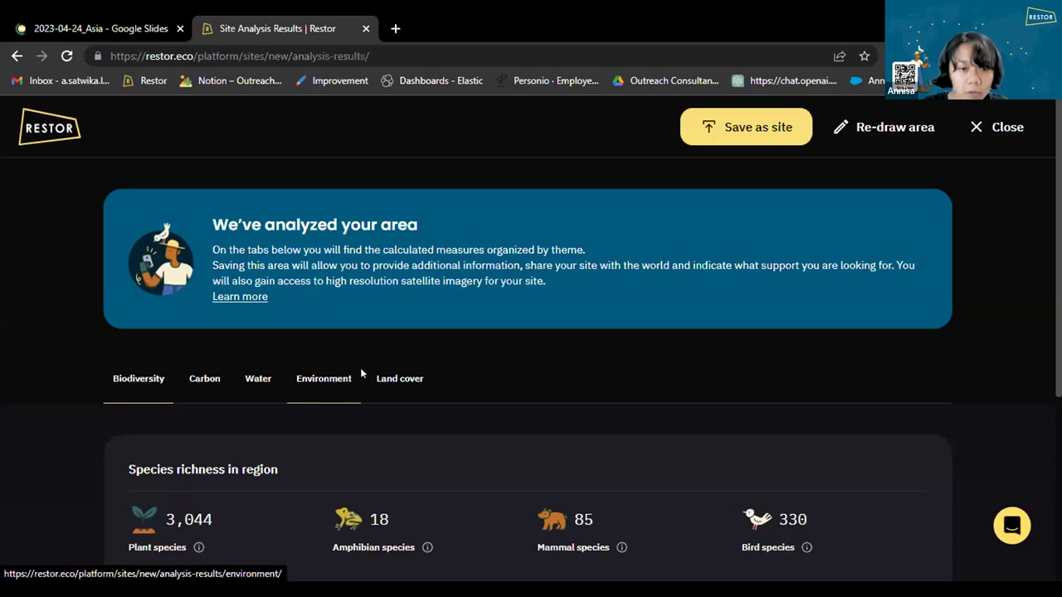
pyautogui.scroll(-2, 360, 374)
pyautogui.scroll(-2, 205, 227)
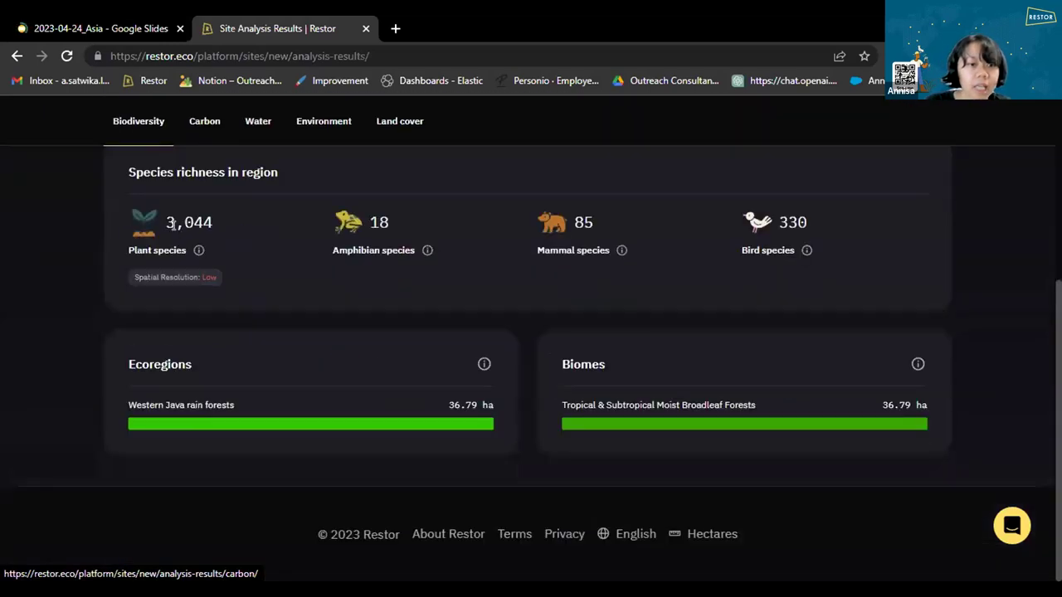
pyautogui.scroll(2, 183, 232)
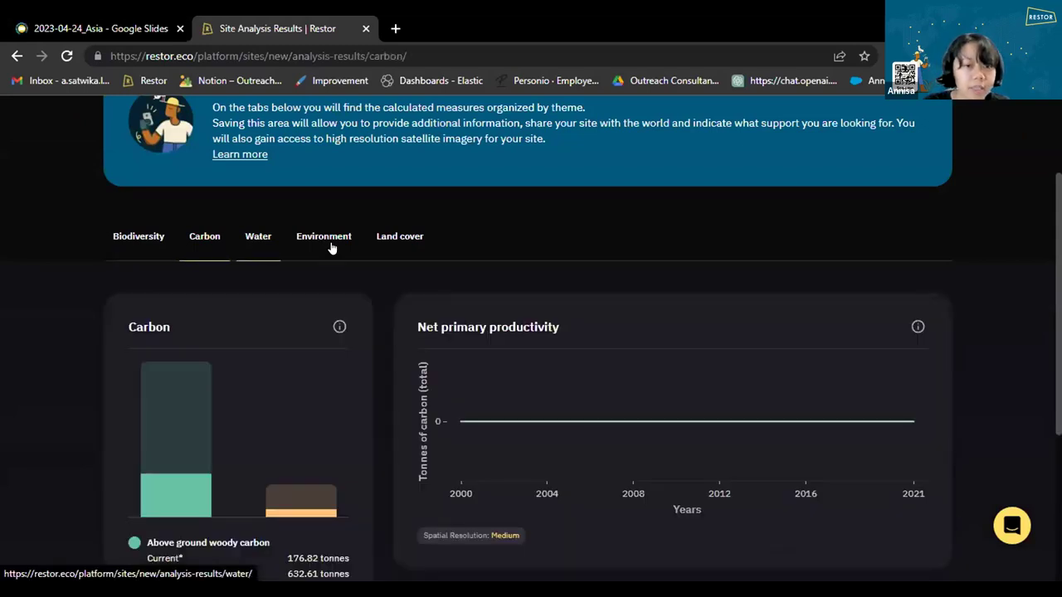
pyautogui.click(415, 244)
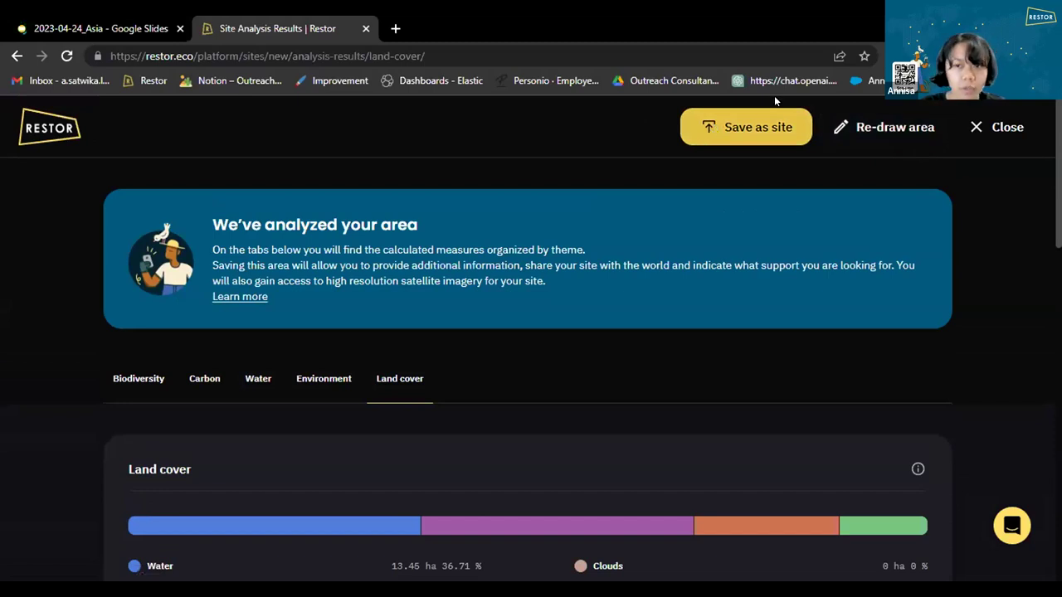
# Start saving the drawn area as a new site named 'Test 1'.
pyautogui.click(742, 130)
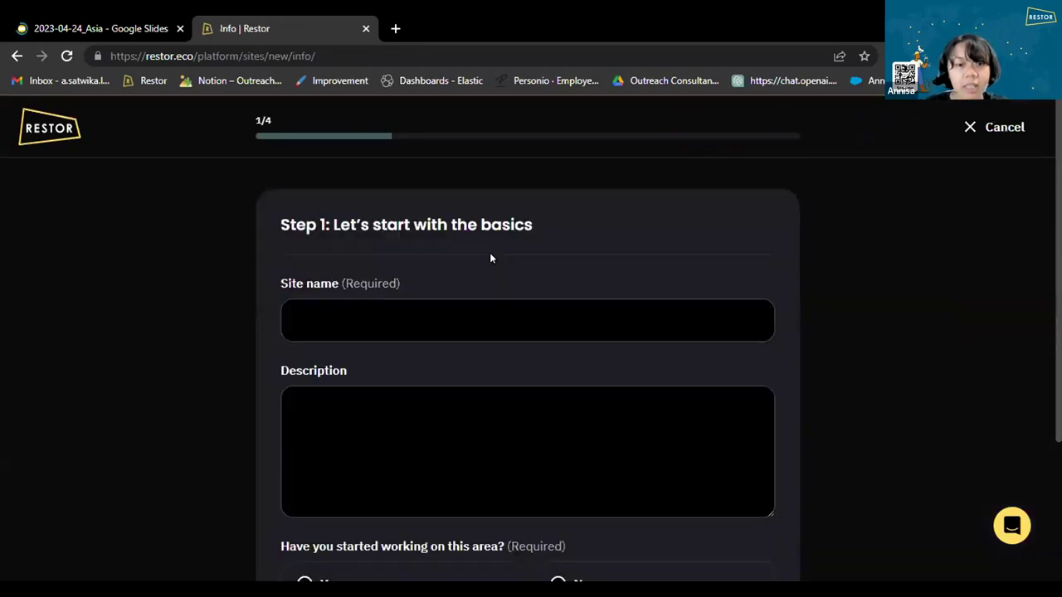
pyautogui.scroll(-2, 498, 241)
pyautogui.scroll(2, 507, 215)
pyautogui.click(478, 312)
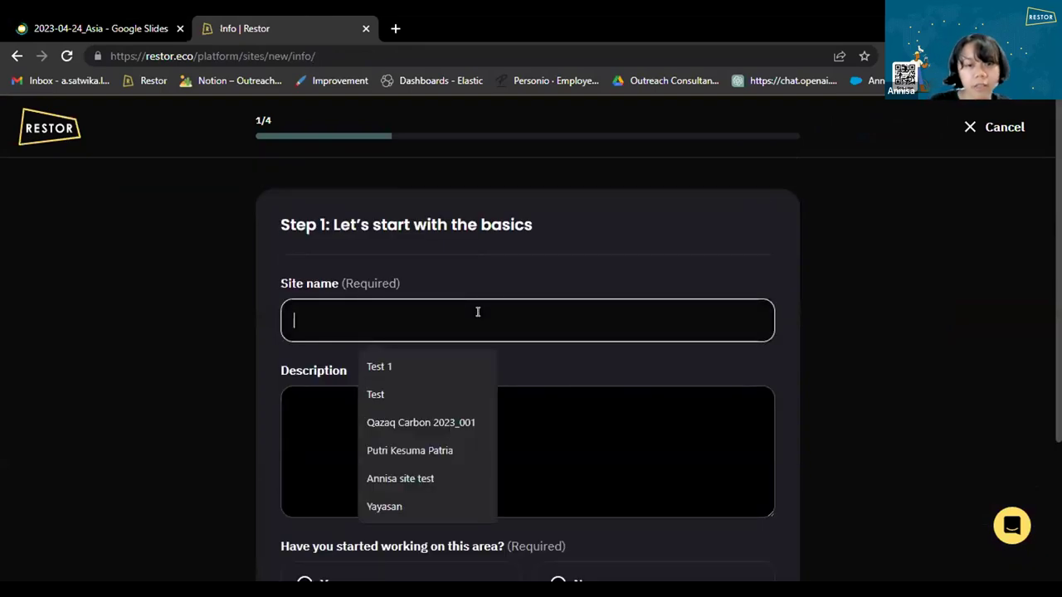
pyautogui.click(440, 357)
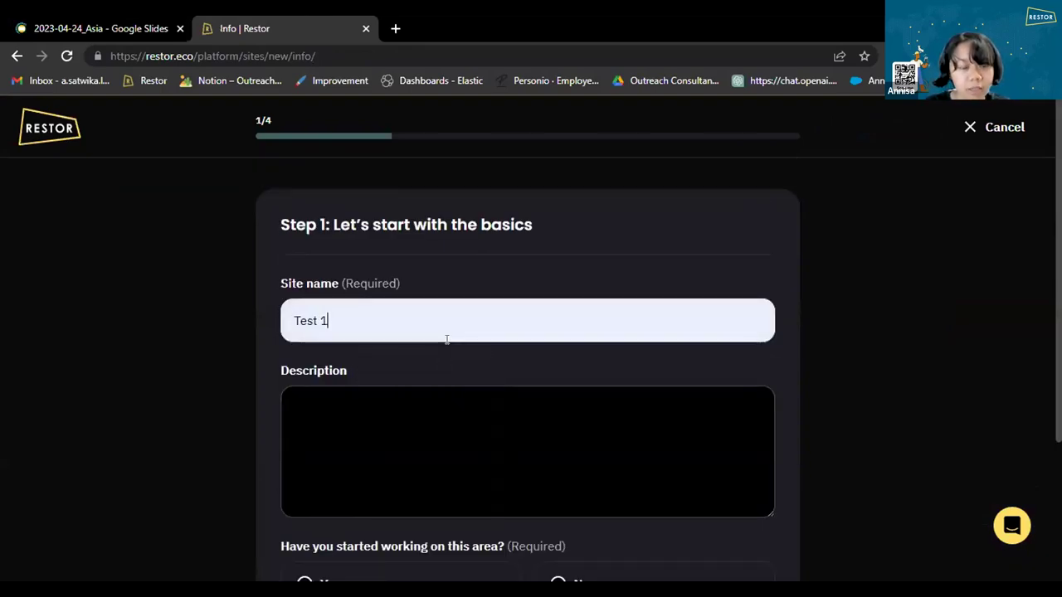
pyautogui.scroll(-2, 507, 299)
pyautogui.click(357, 298)
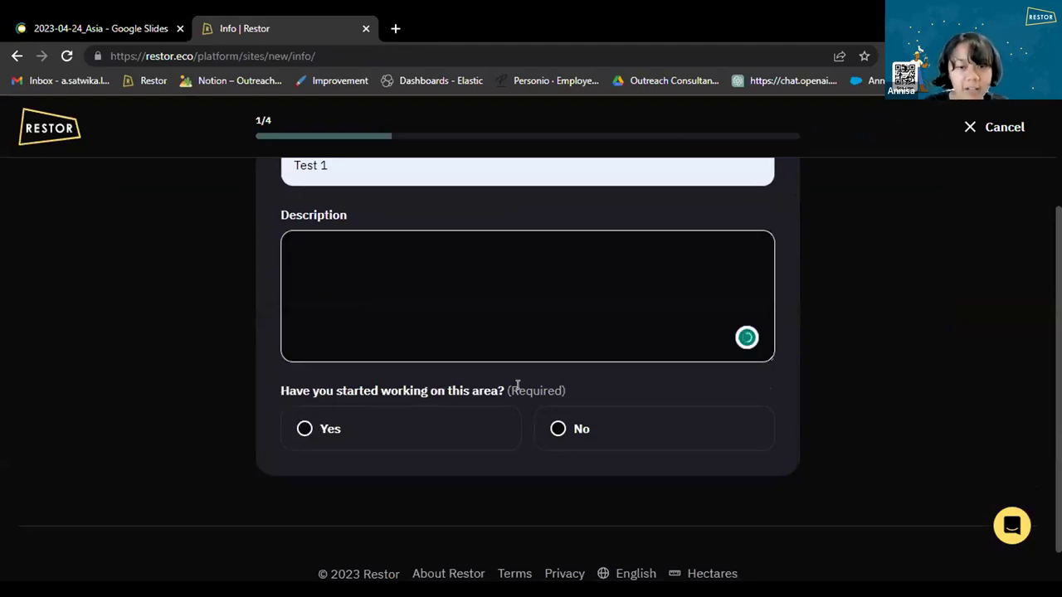
# Record that work started in 2021, choose Restoration as the plan, and continue to step 2.
pyautogui.click(606, 424)
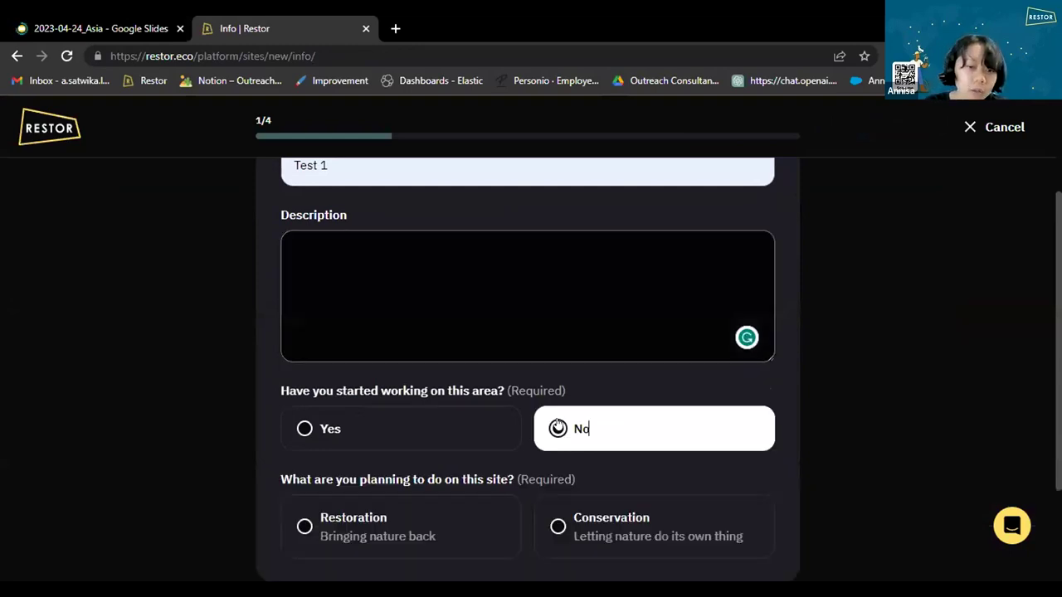
pyautogui.click(343, 430)
pyautogui.scroll(-1, 341, 419)
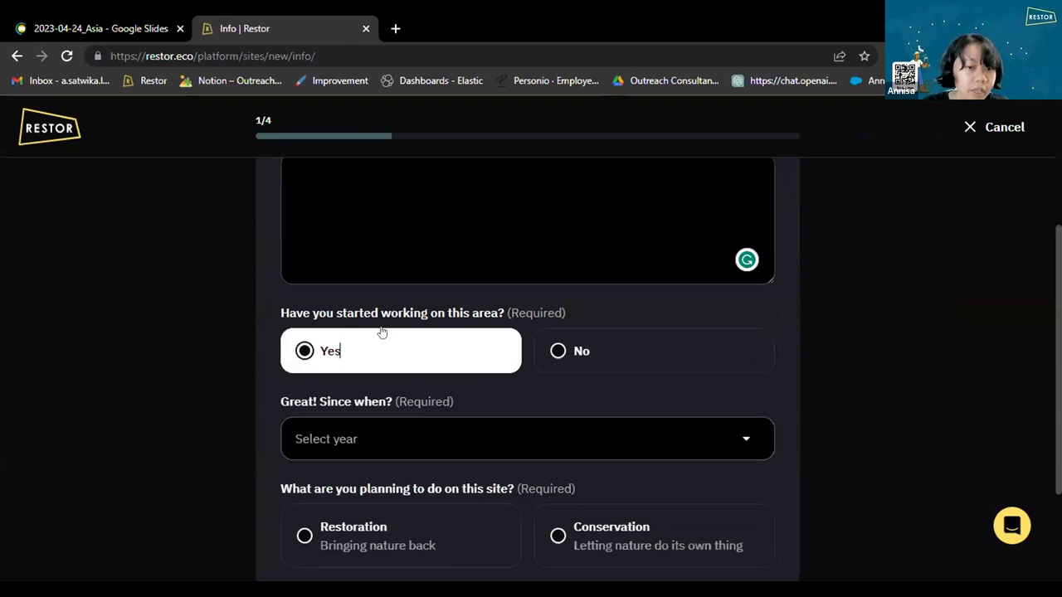
pyautogui.click(358, 438)
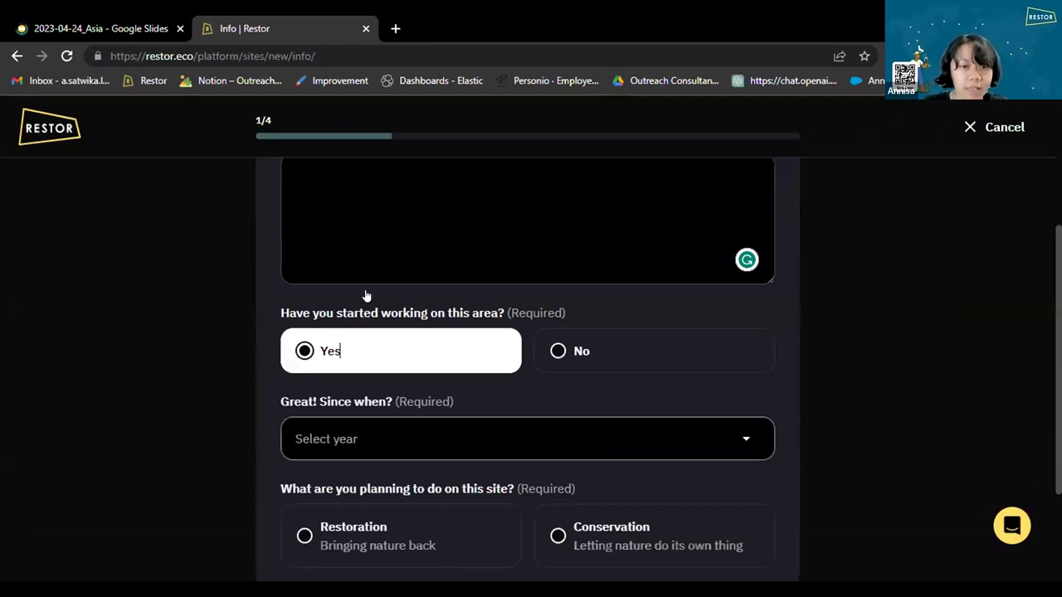
pyautogui.click(365, 313)
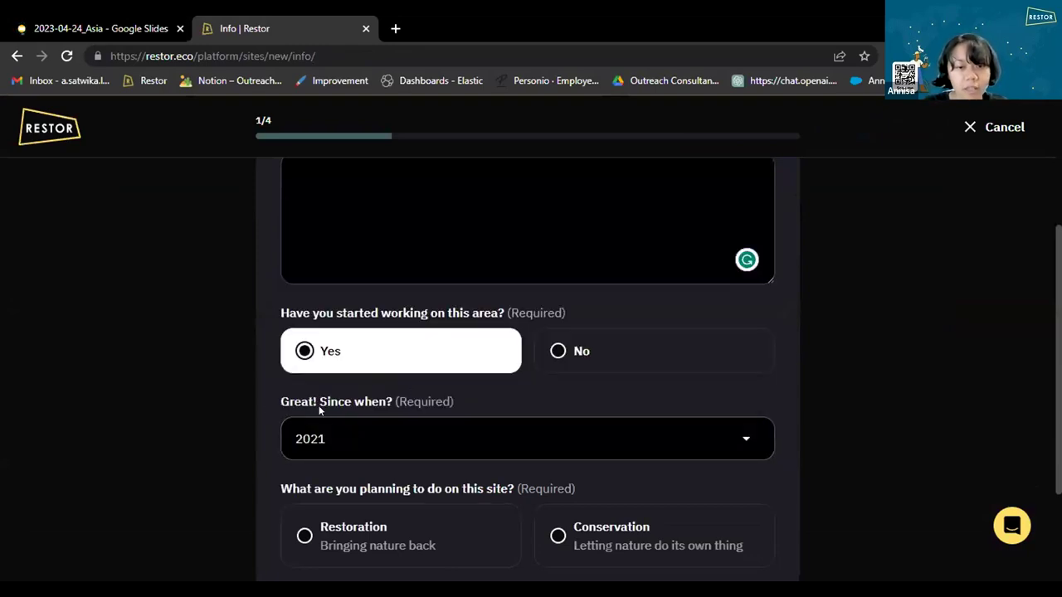
pyautogui.scroll(-2, 440, 288)
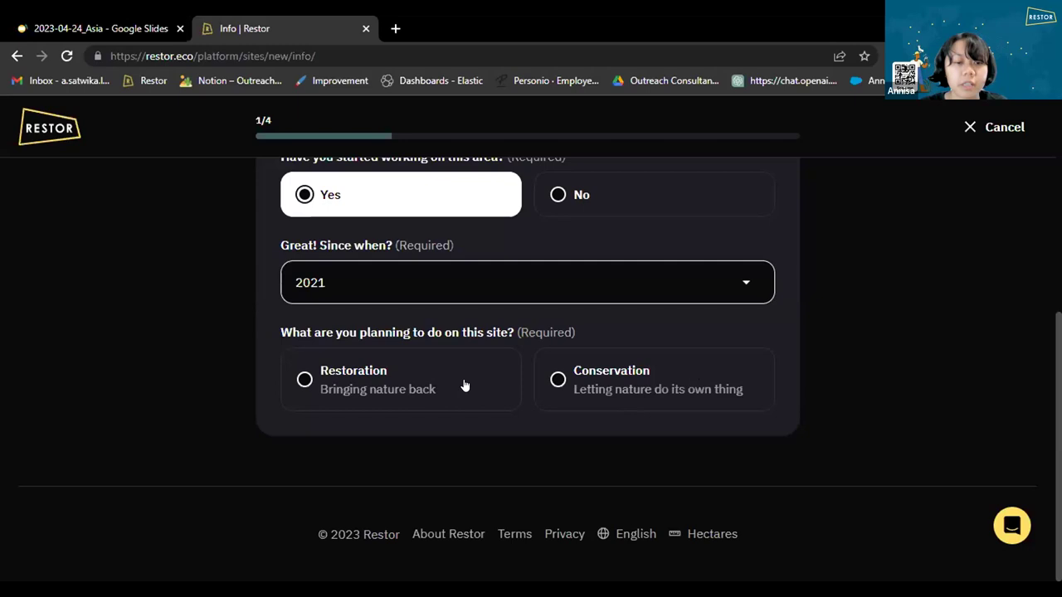
pyautogui.click(364, 390)
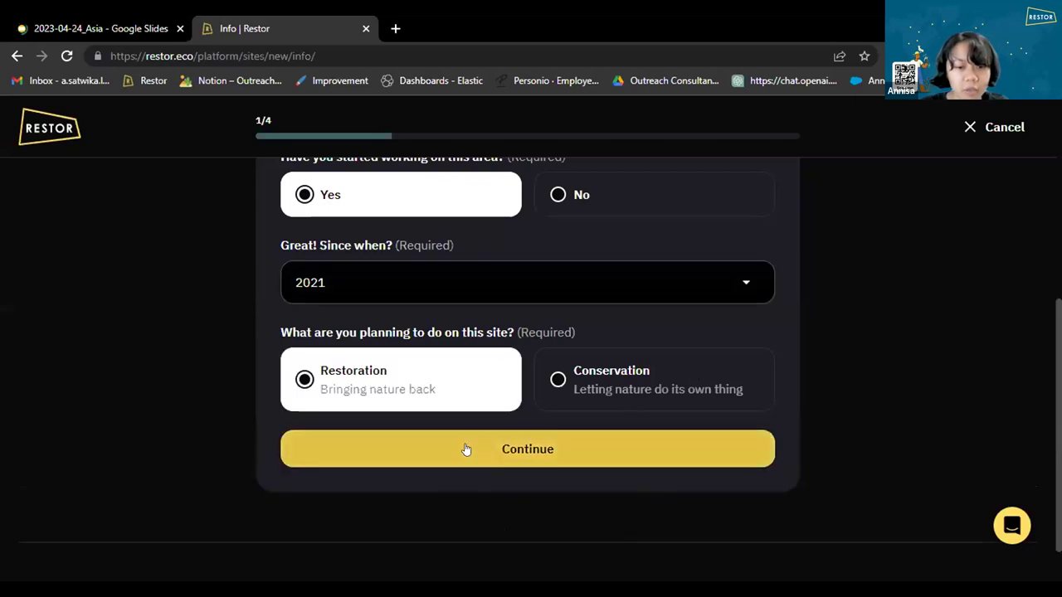
pyautogui.click(466, 450)
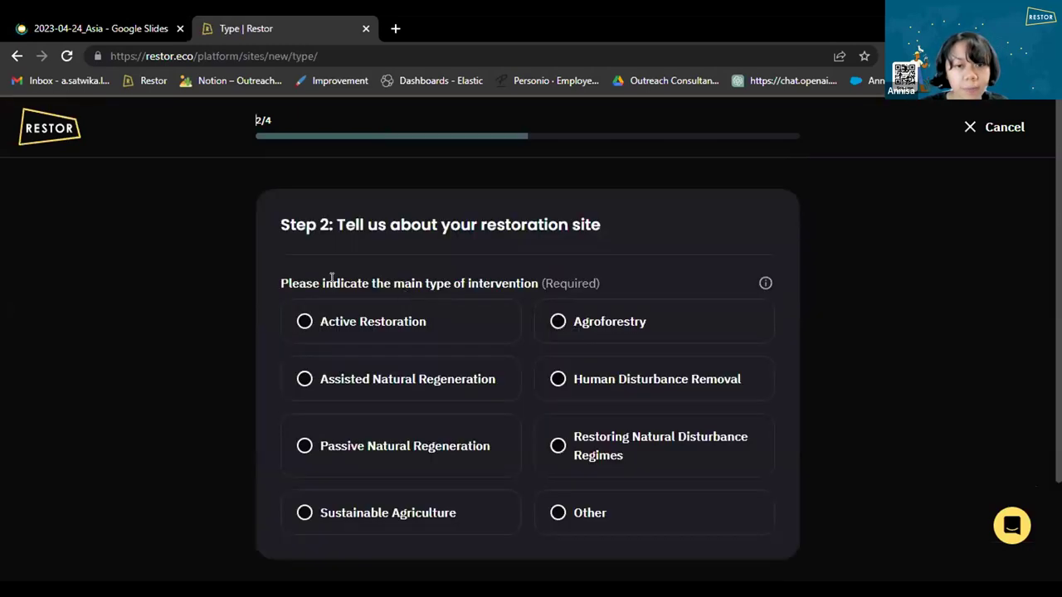
# Choose Agroforestry as the site's main intervention.
pyautogui.scroll(-1, 406, 335)
pyautogui.scroll(1, 365, 348)
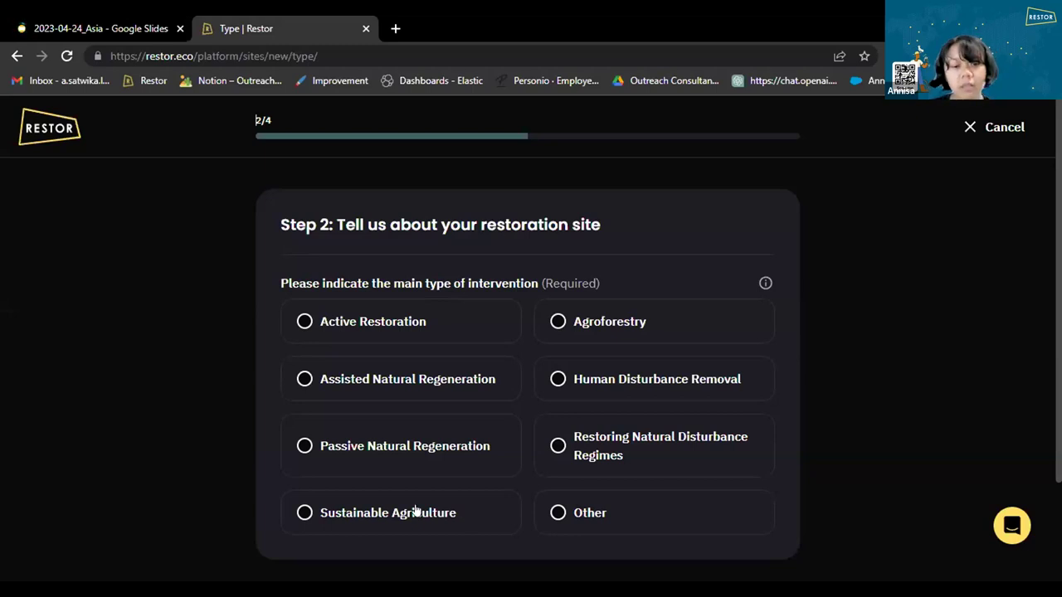
pyautogui.click(639, 328)
pyautogui.scroll(-2, 628, 457)
pyautogui.click(632, 450)
pyautogui.click(535, 449)
pyautogui.click(353, 445)
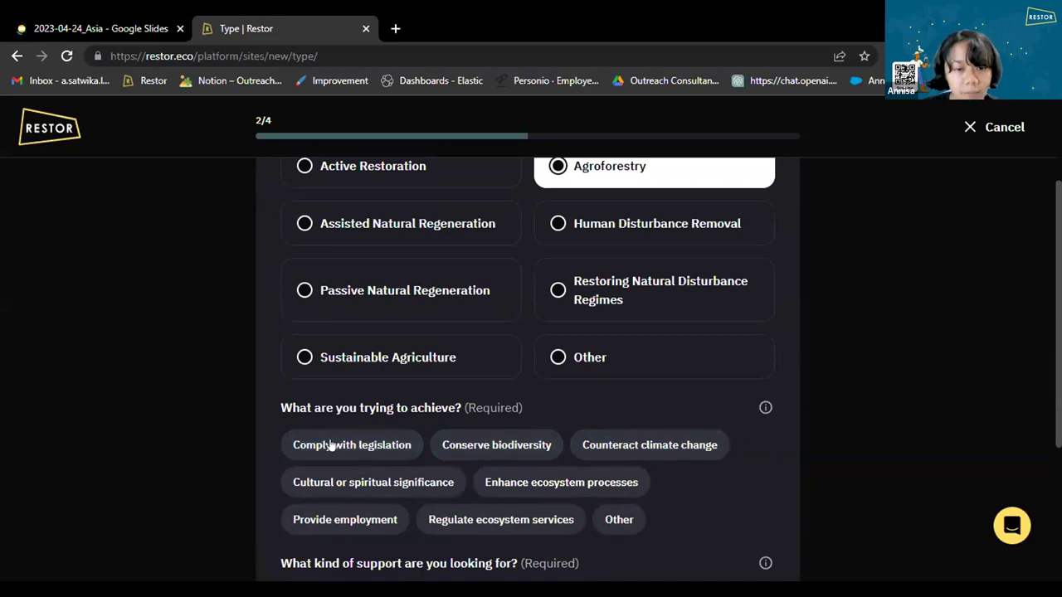
# Add biodiversity and employment goals, seek Coordination and Financial support, and continue.
pyautogui.click(467, 445)
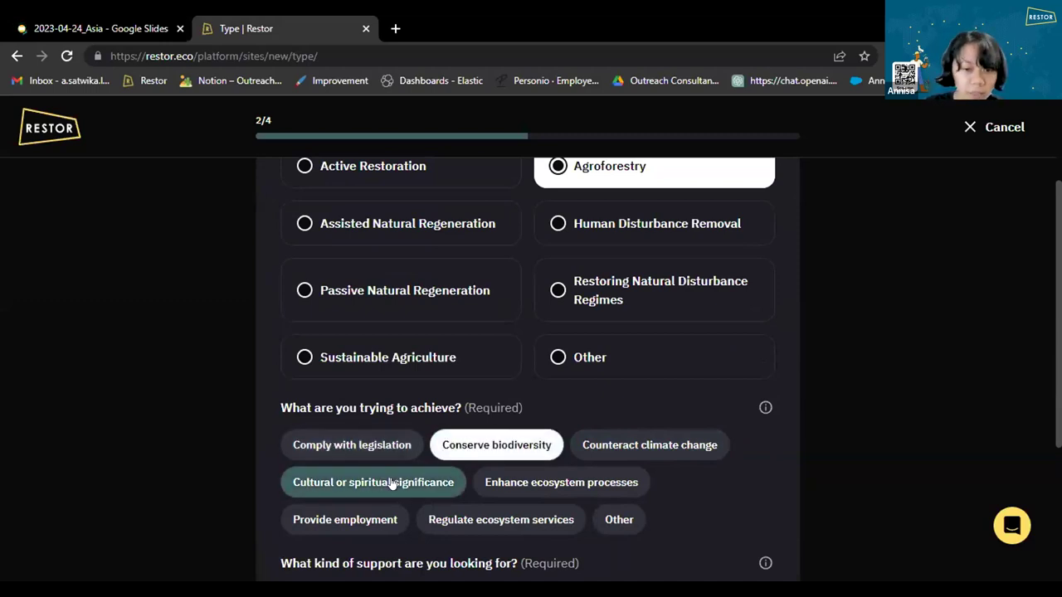
pyautogui.click(390, 523)
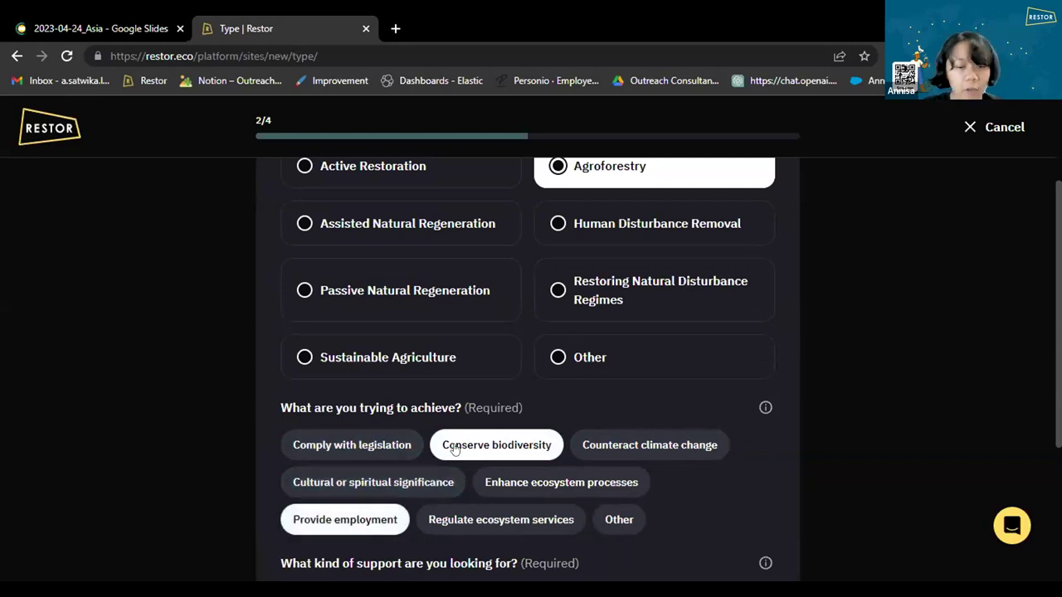
pyautogui.scroll(-3, 454, 448)
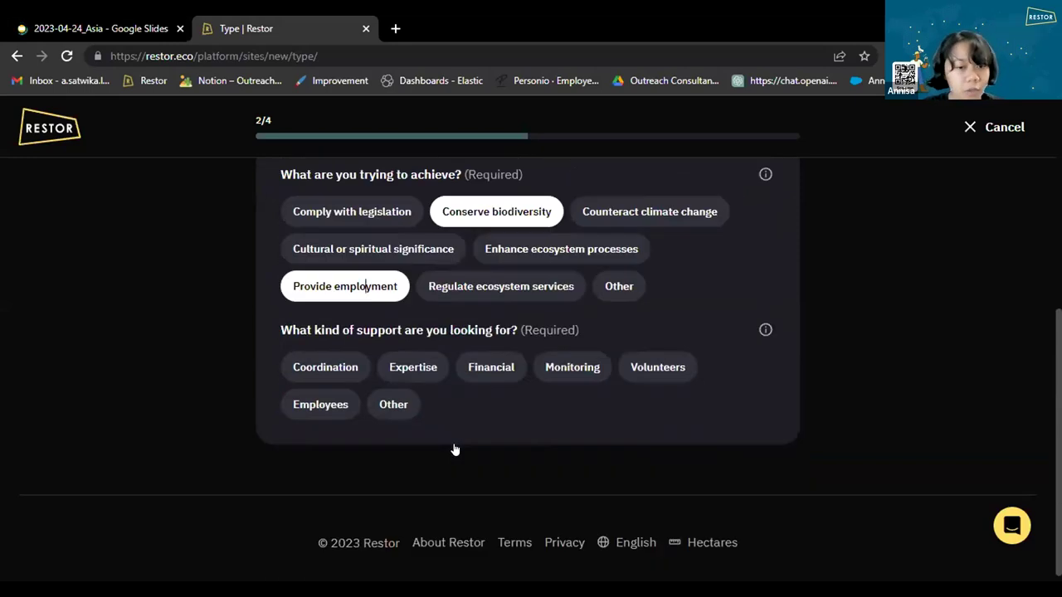
pyautogui.click(328, 369)
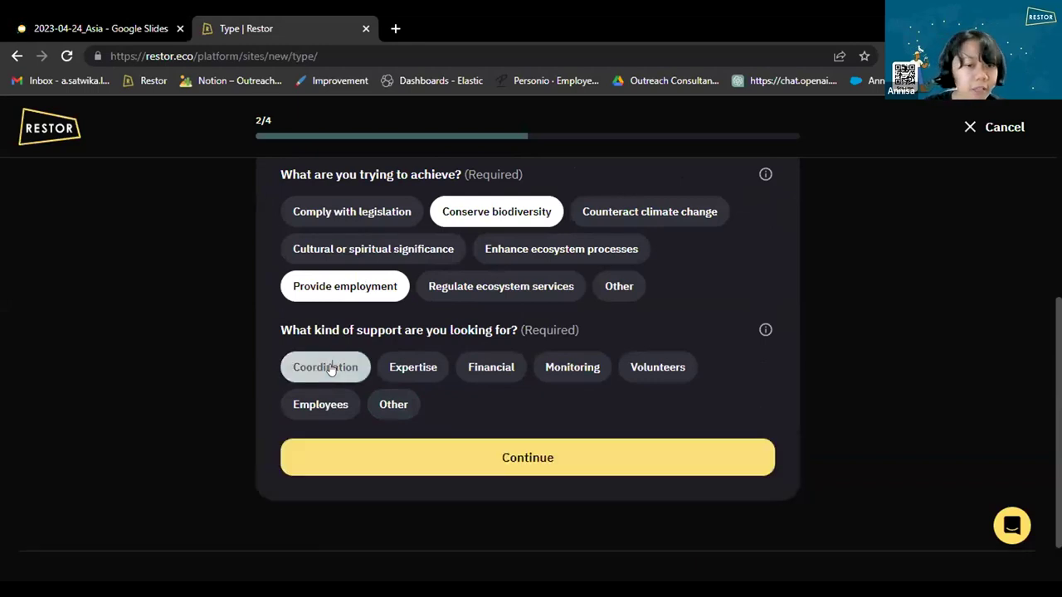
pyautogui.click(482, 368)
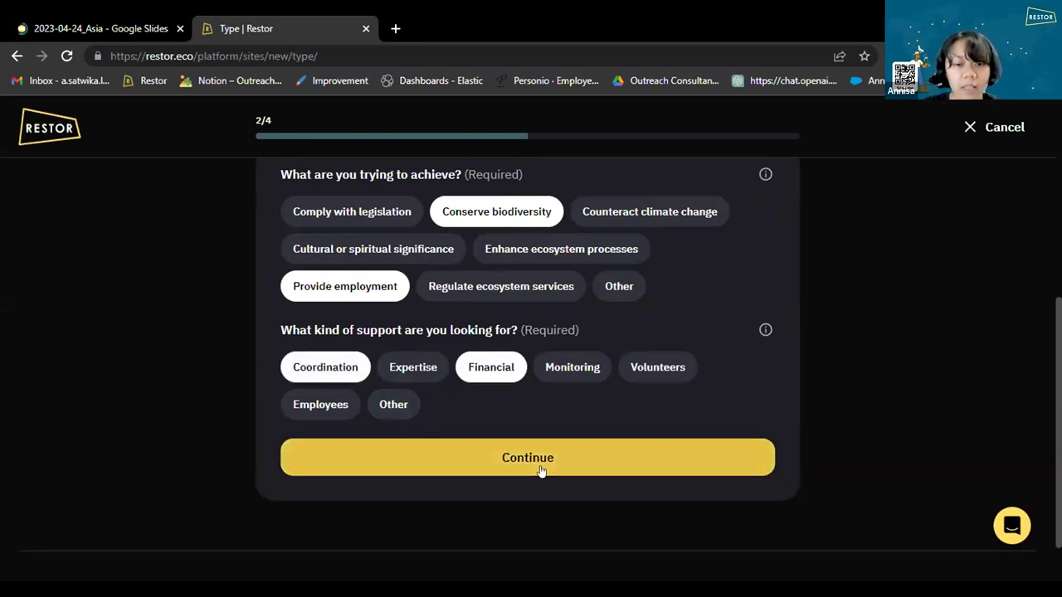
pyautogui.click(474, 458)
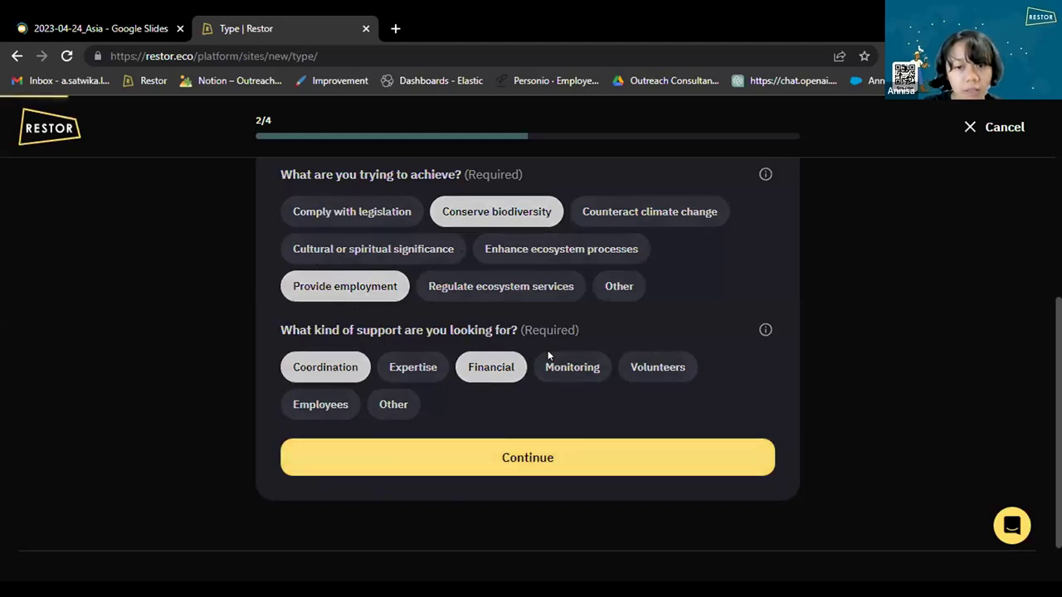
pyautogui.click(573, 444)
# Skip adding photos and move on to the community information step.
pyautogui.scroll(-2, 542, 335)
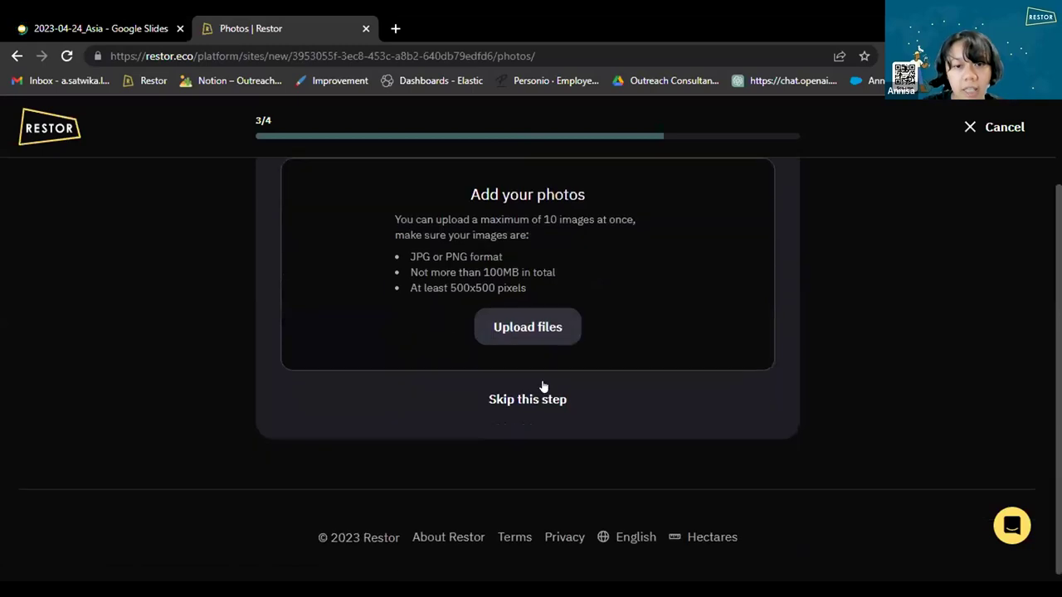
pyautogui.scroll(1, 559, 363)
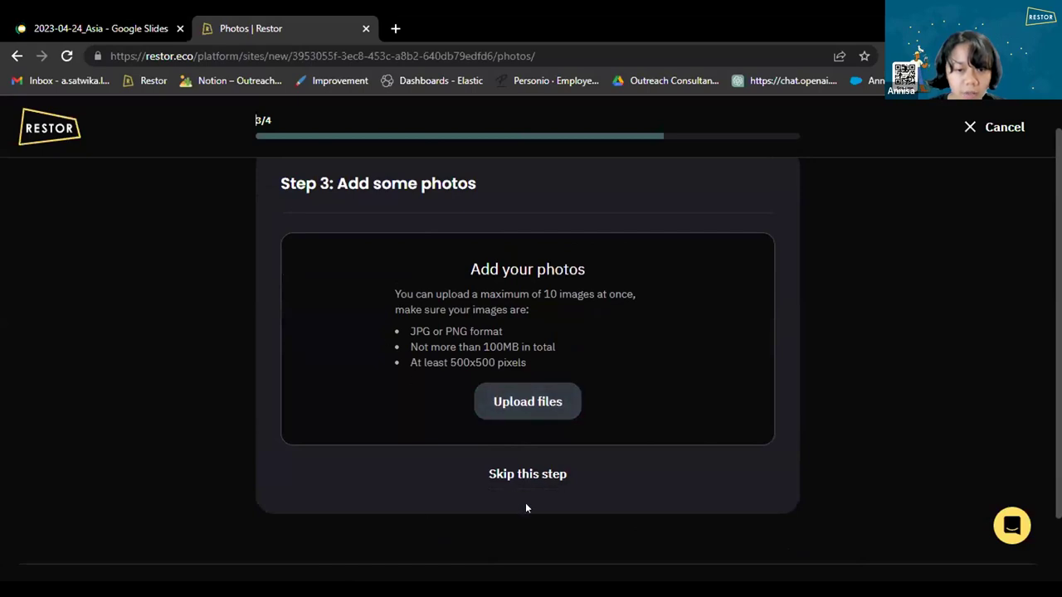
pyautogui.click(534, 476)
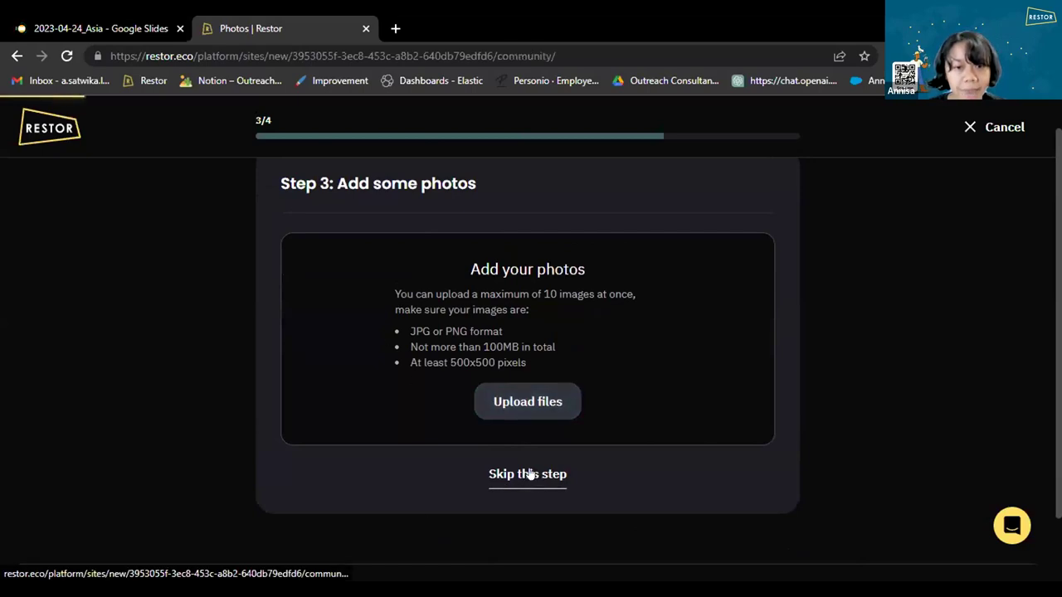
pyautogui.scroll(-2, 466, 352)
# Set pre-intervention land use to Deforested land and post-intervention land cover to Mangrove.
pyautogui.scroll(1, 486, 314)
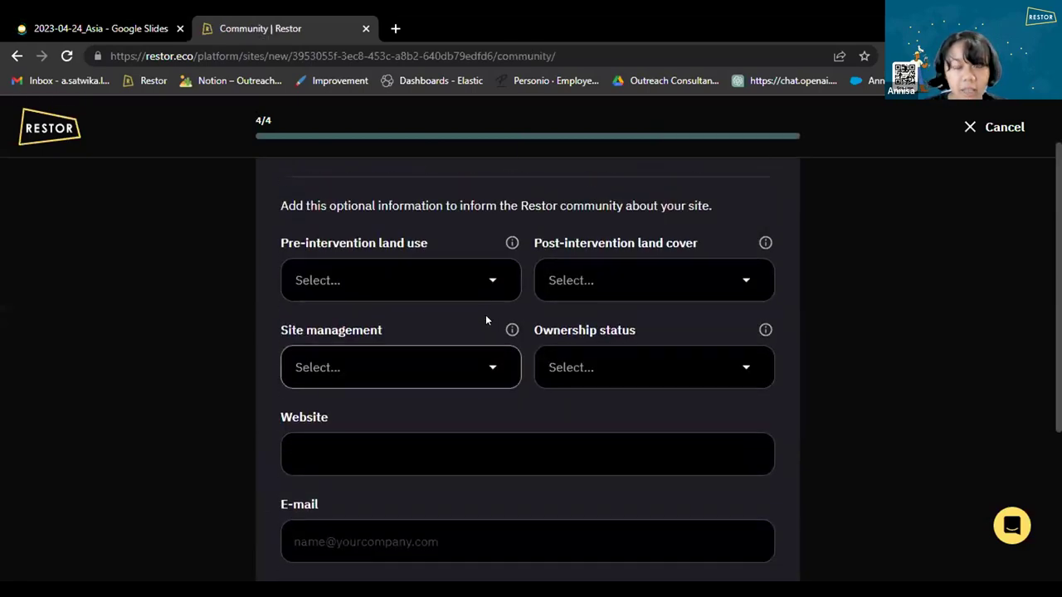
pyautogui.scroll(-1, 485, 314)
pyautogui.scroll(1, 476, 301)
pyautogui.scroll(1, 477, 322)
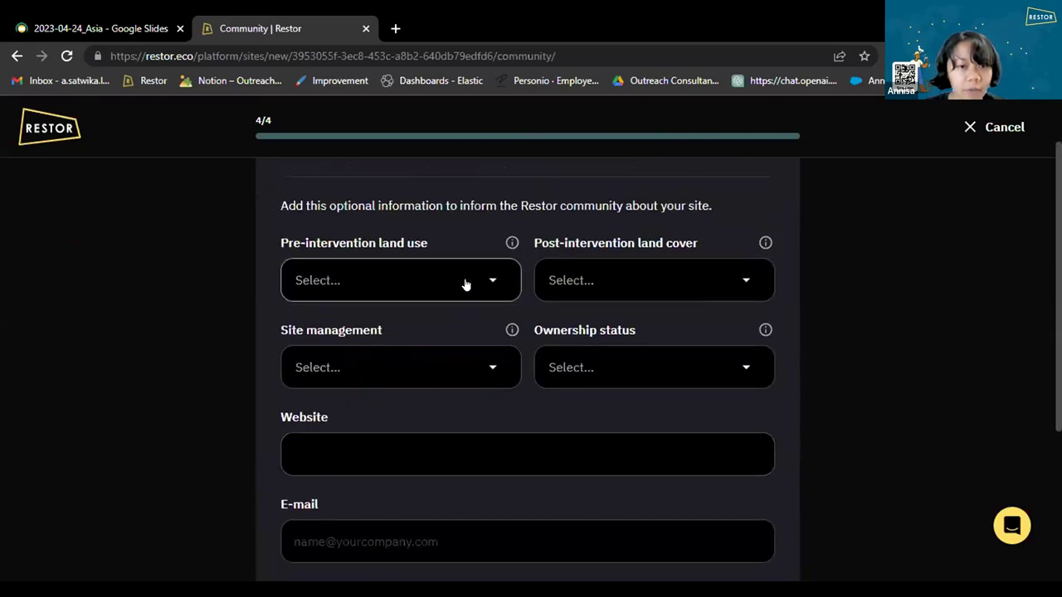
pyautogui.click(466, 285)
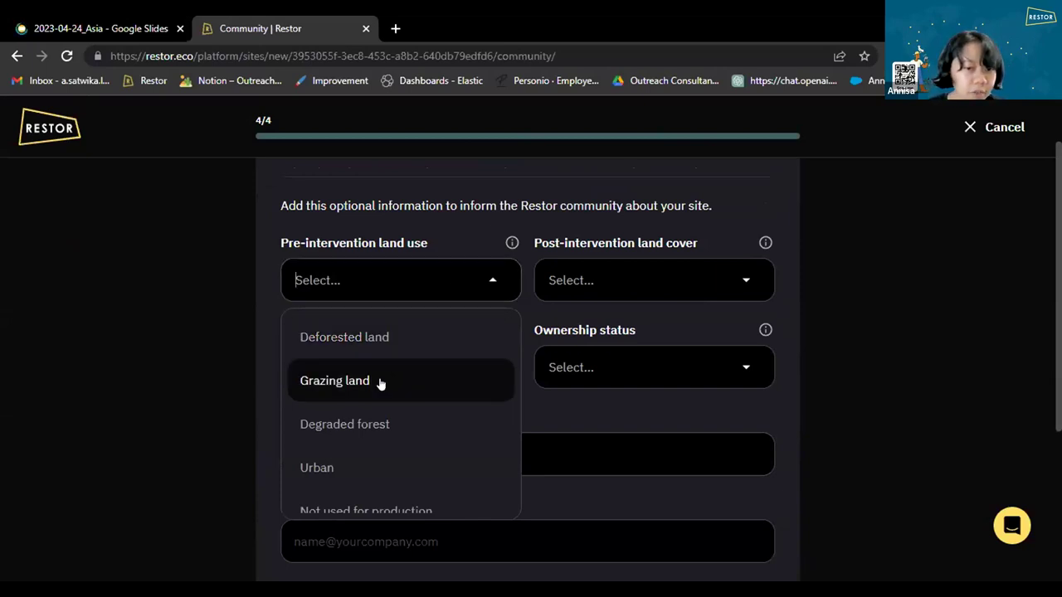
pyautogui.click(417, 336)
pyautogui.click(654, 282)
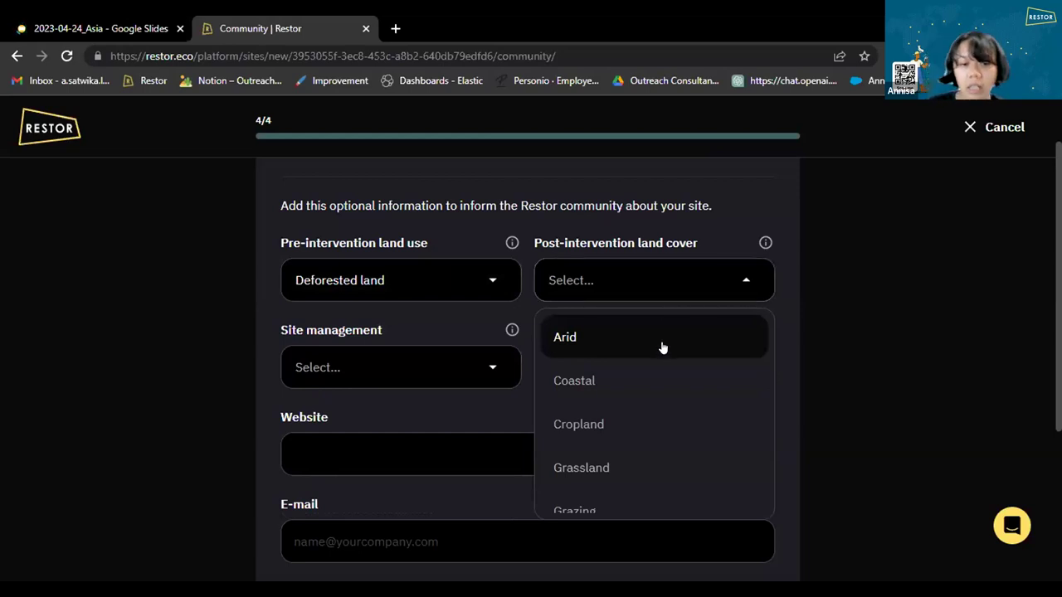
pyautogui.scroll(-2, 654, 386)
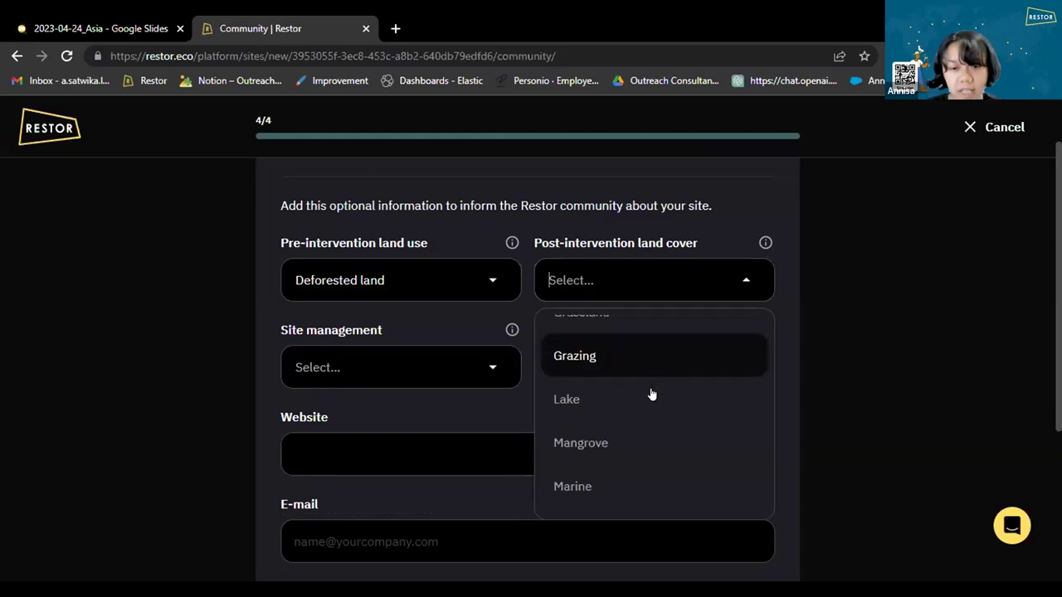
pyautogui.click(628, 443)
# Set site management to Community and ownership status to Jointly owned.
pyautogui.click(329, 370)
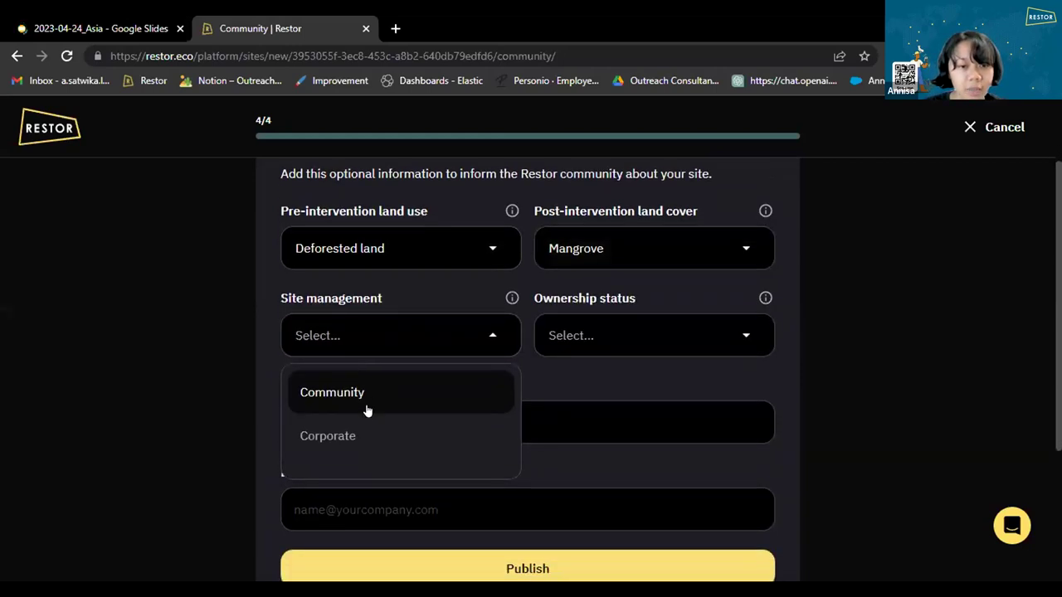
pyautogui.scroll(-1, 357, 423)
pyautogui.scroll(-3, 356, 425)
pyautogui.scroll(4, 360, 422)
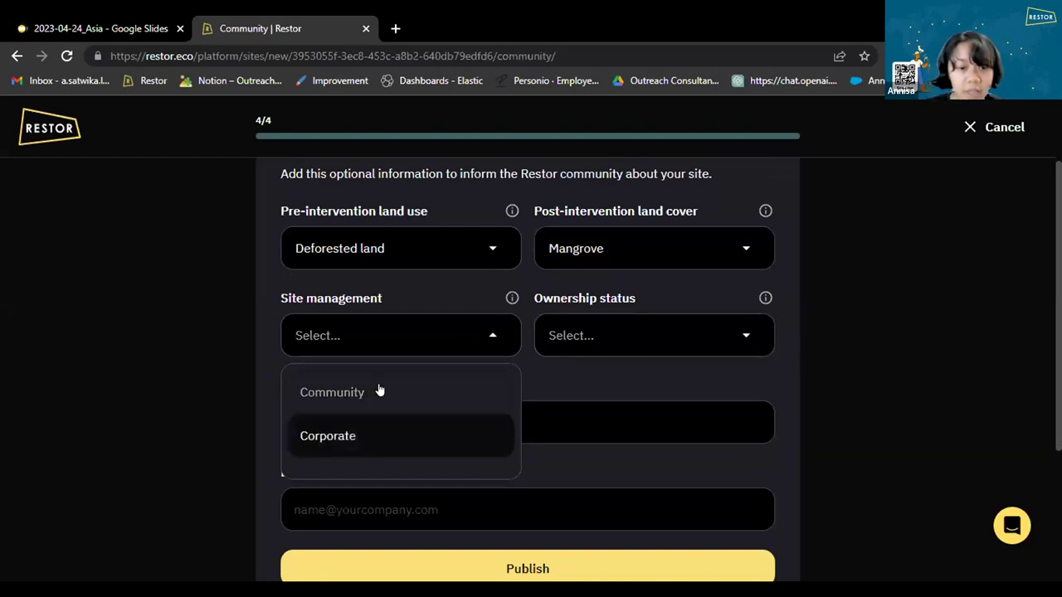
pyautogui.click(373, 392)
pyautogui.click(628, 344)
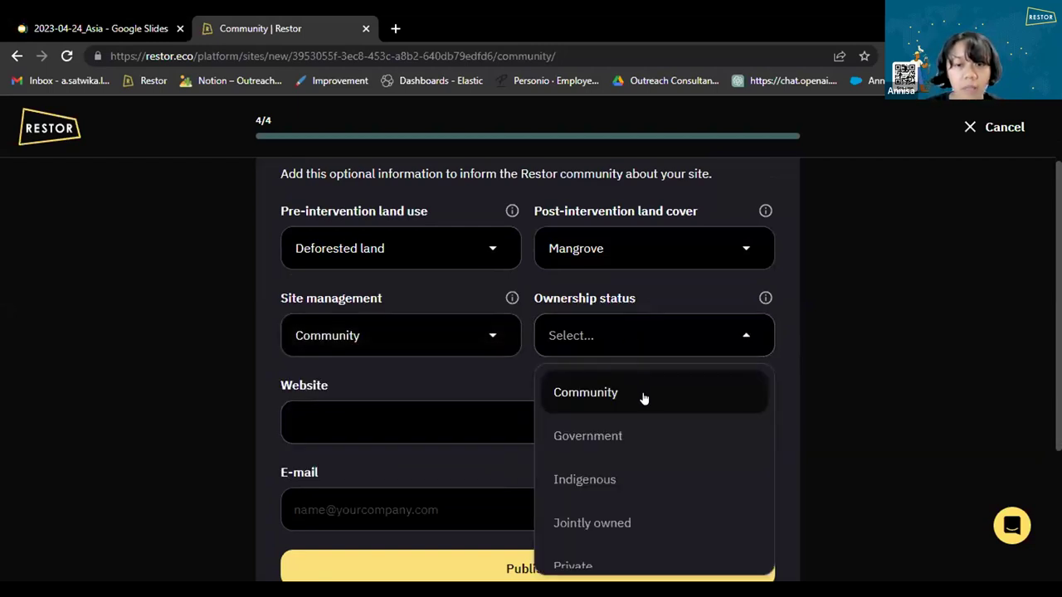
pyautogui.scroll(-3, 642, 398)
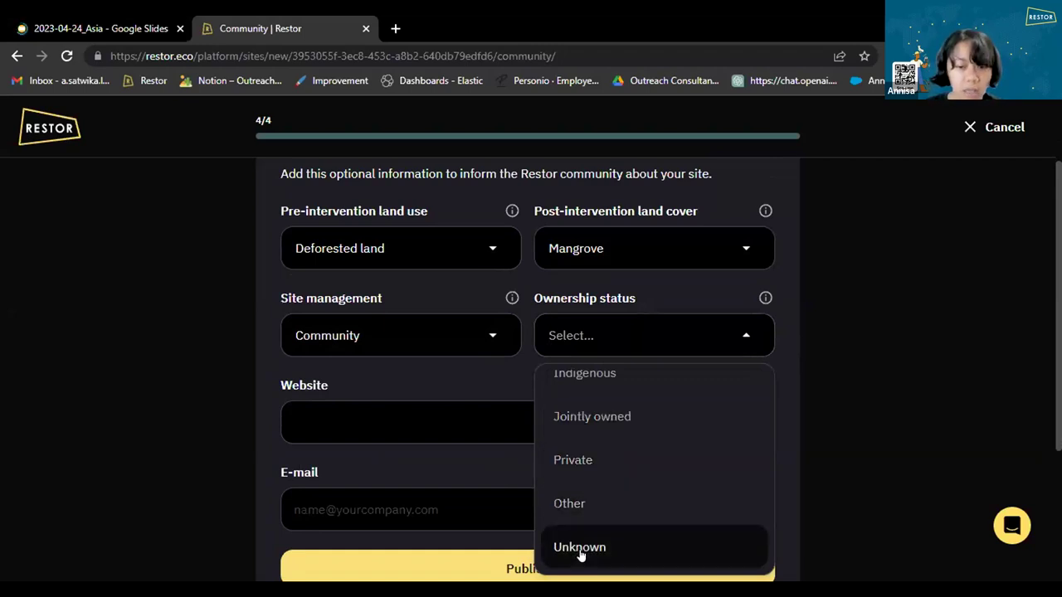
pyautogui.scroll(3, 616, 496)
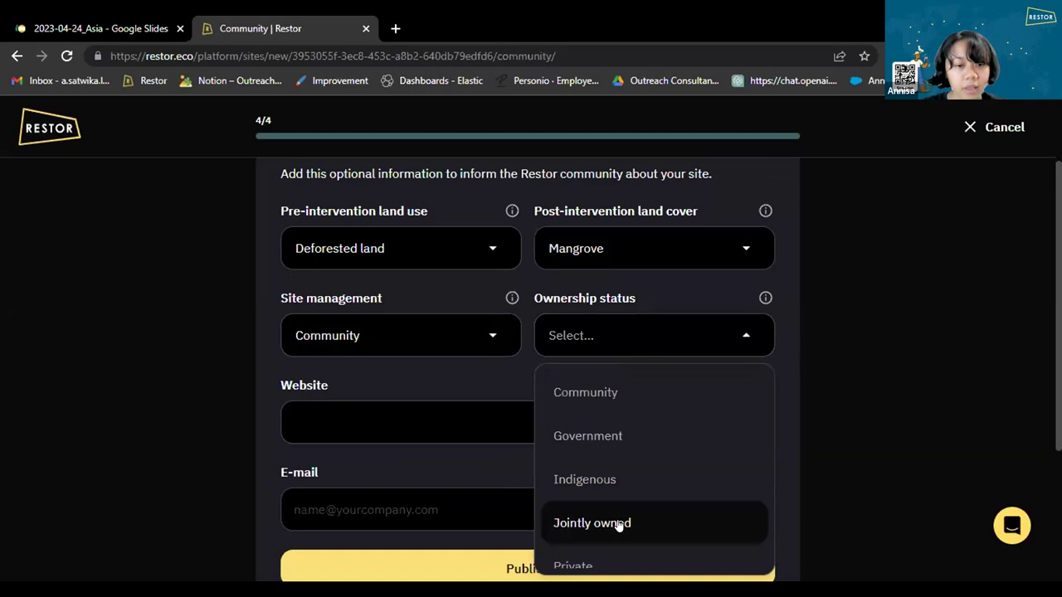
pyautogui.click(619, 524)
pyautogui.click(332, 411)
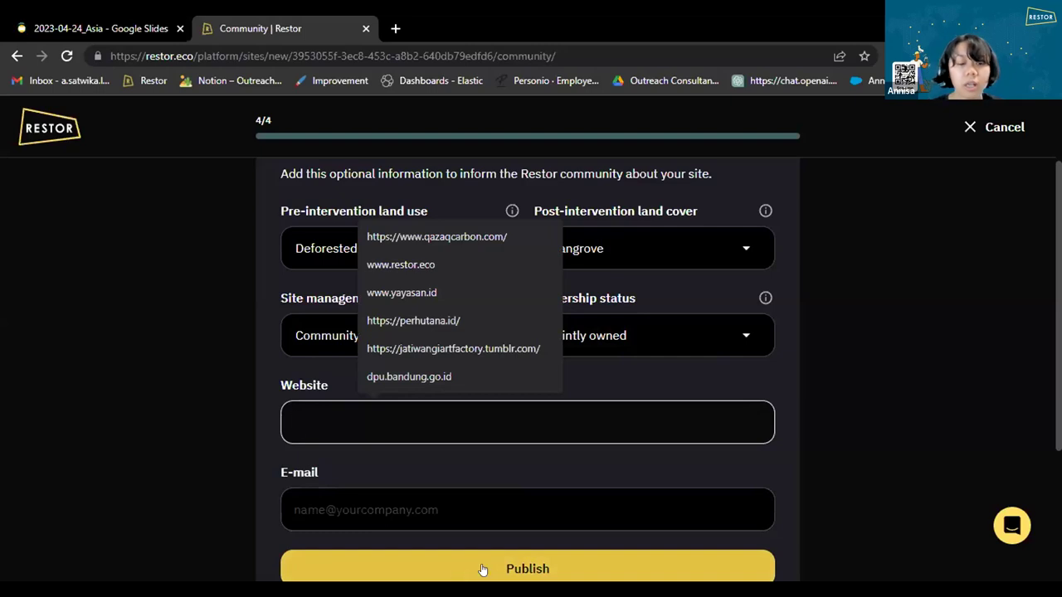
# Save Test 1 as a private site.
pyautogui.scroll(-2, 498, 457)
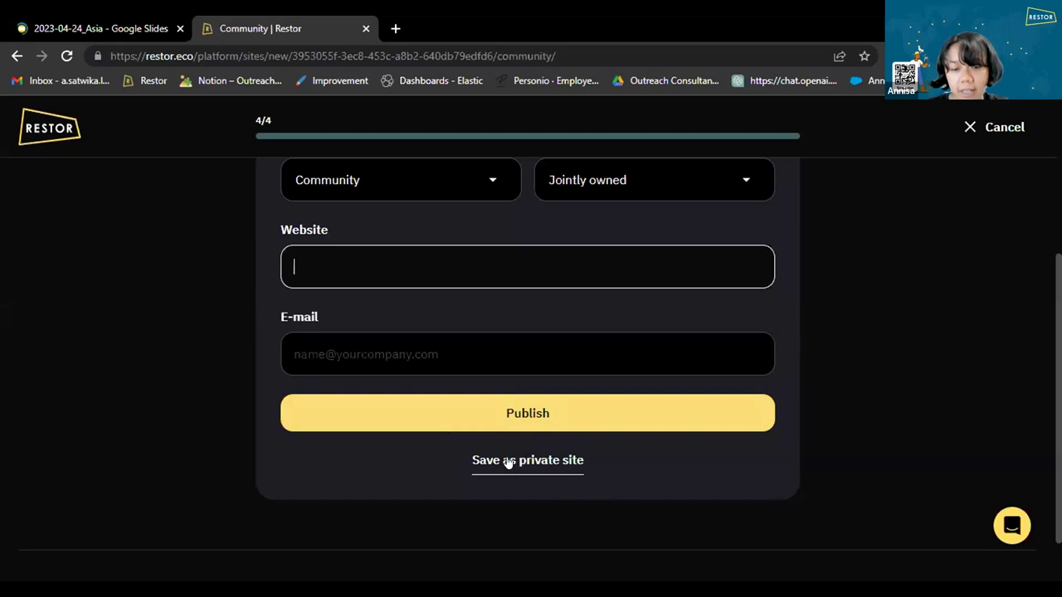
pyautogui.click(509, 462)
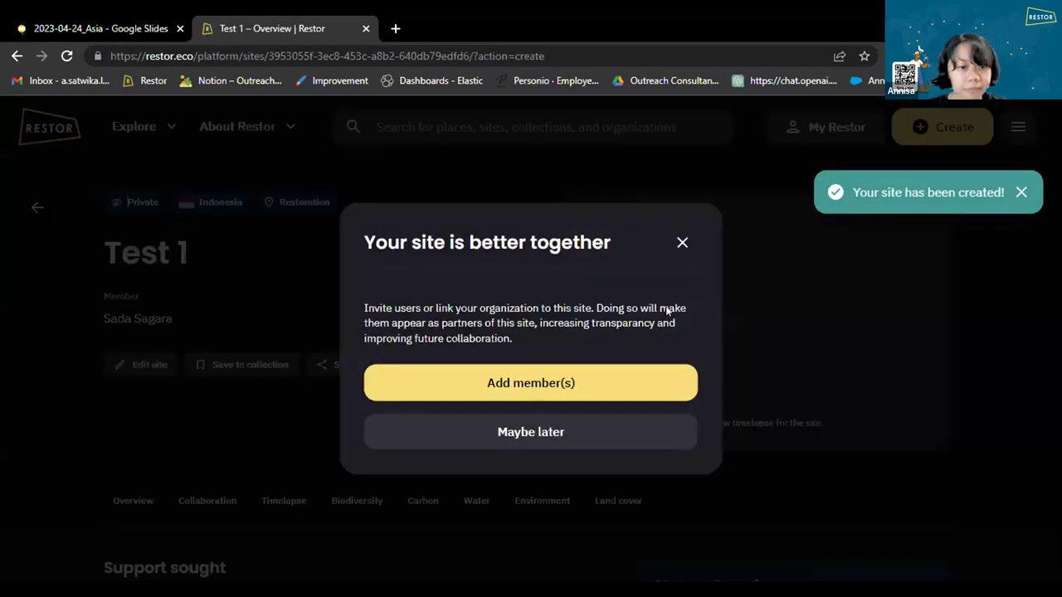
# Dismiss the invite-members prompt with 'Maybe later' to reveal the Test 1 overview.
pyautogui.scroll(-1, 531, 423)
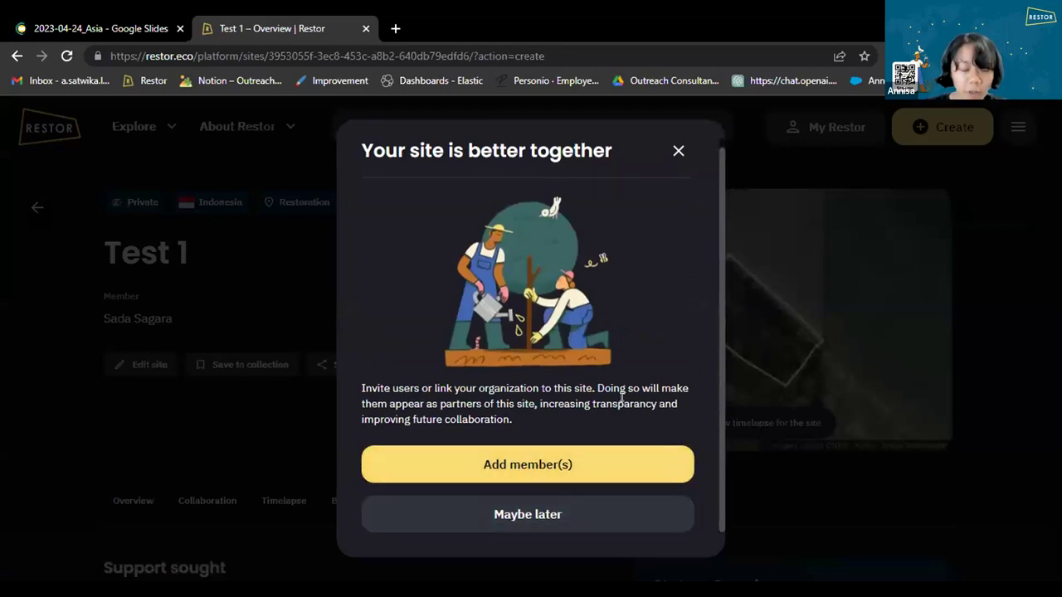
pyautogui.click(551, 463)
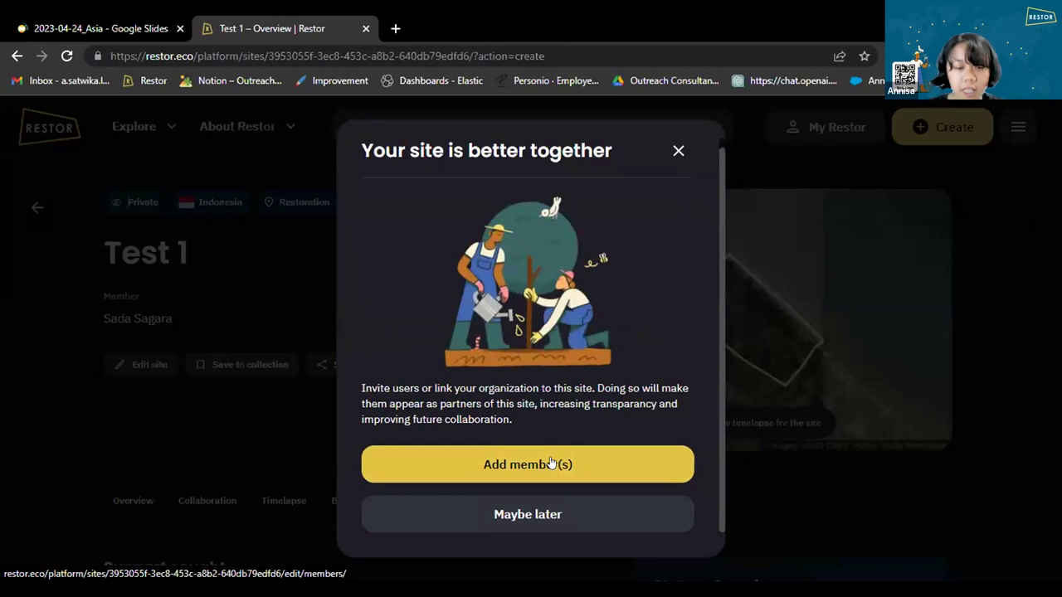
pyautogui.click(555, 458)
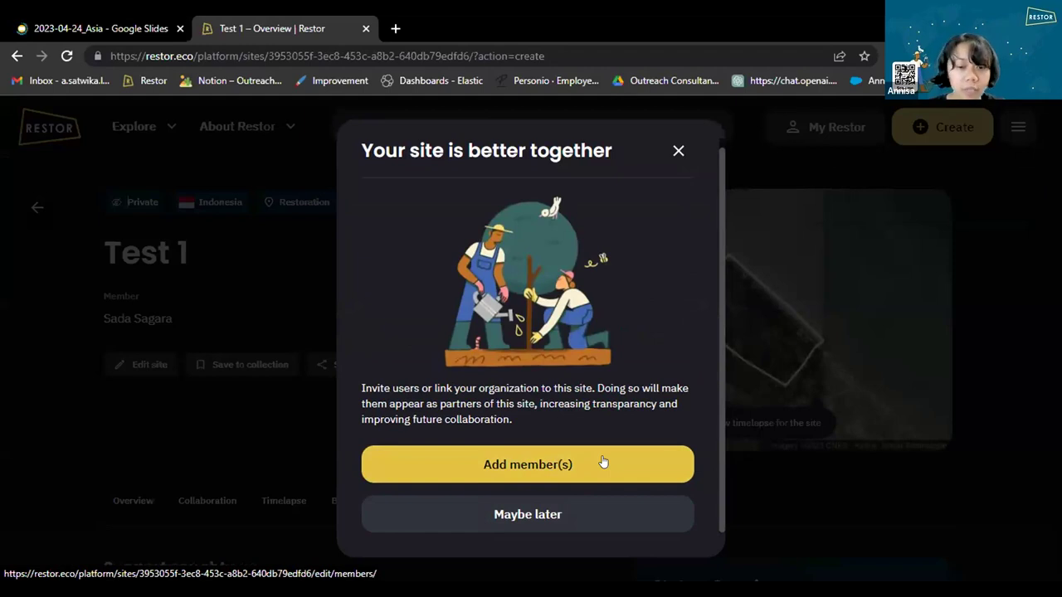
pyautogui.click(594, 514)
# View the Test 1 collaboration members, then return to the Restor explore map.
pyautogui.scroll(-1, 437, 277)
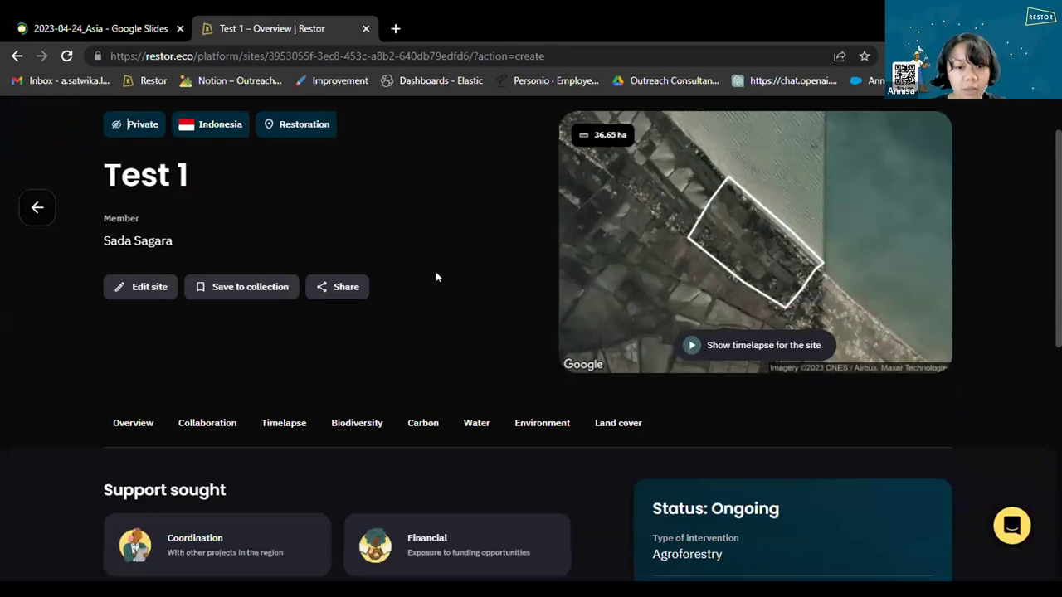
pyautogui.scroll(-3, 387, 354)
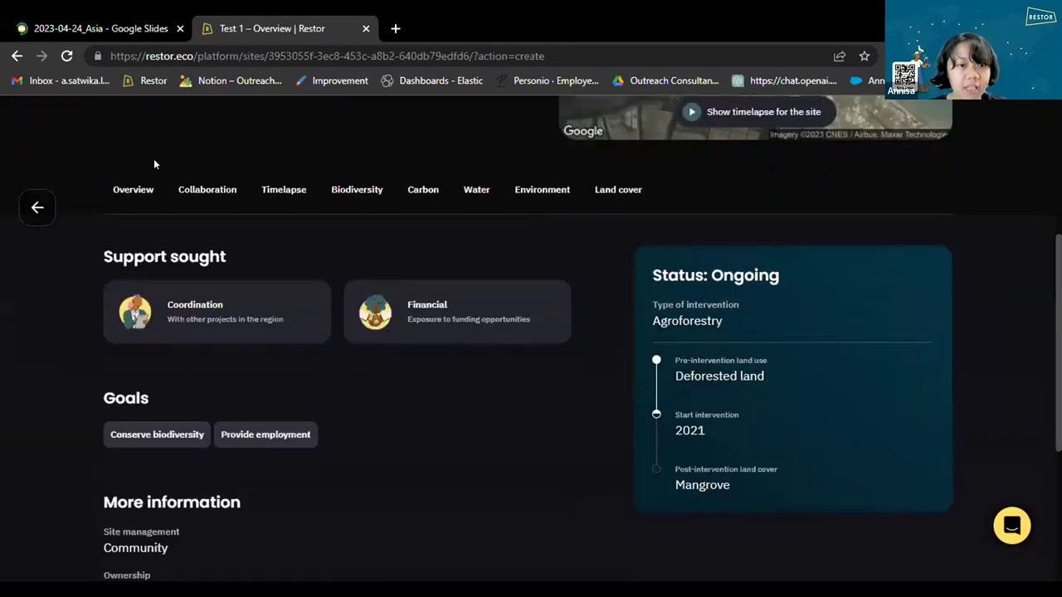
pyautogui.click(186, 196)
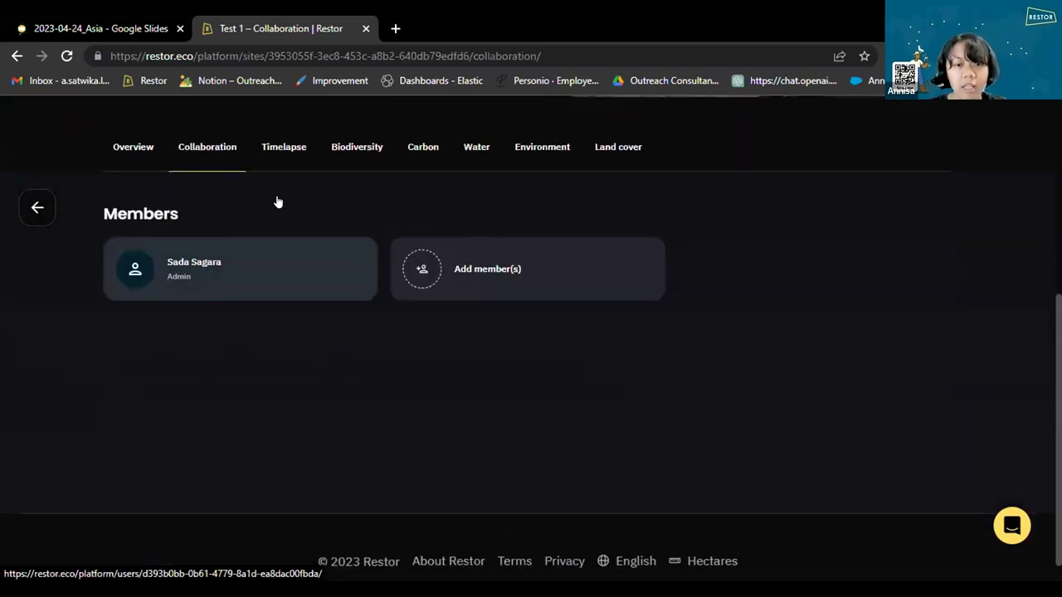
pyautogui.scroll(1, 453, 213)
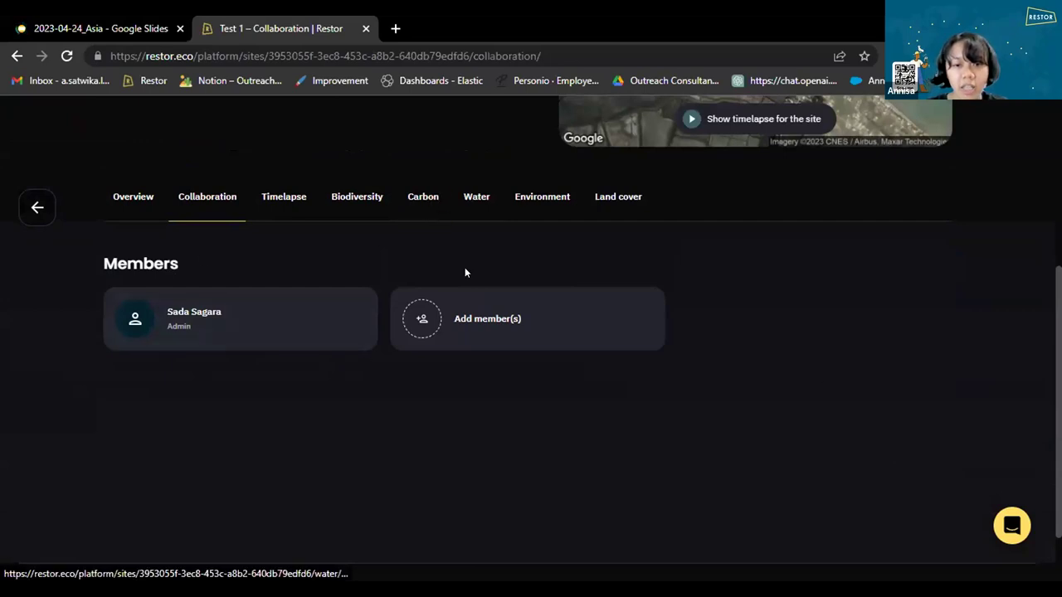
pyautogui.scroll(3, 543, 431)
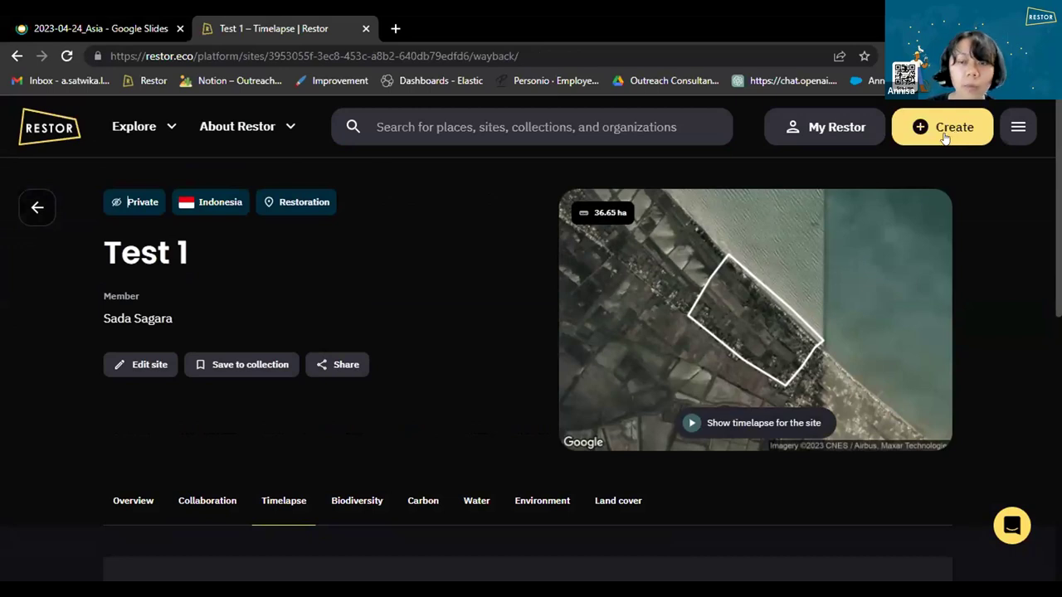
pyautogui.click(68, 137)
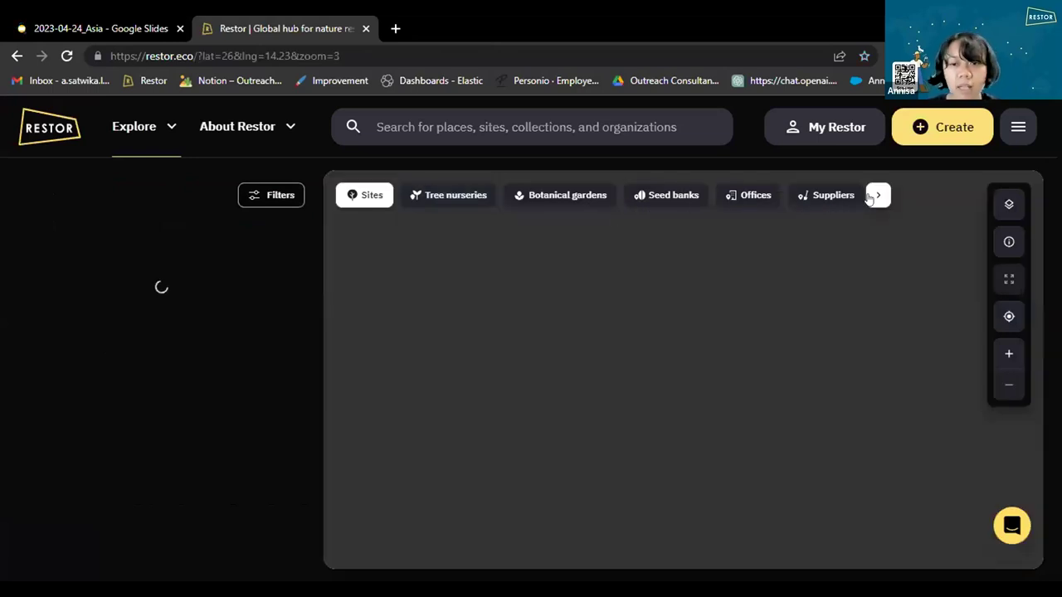
# Reveal more map categories and show Wells or pumps on the explore map.
pyautogui.click(877, 196)
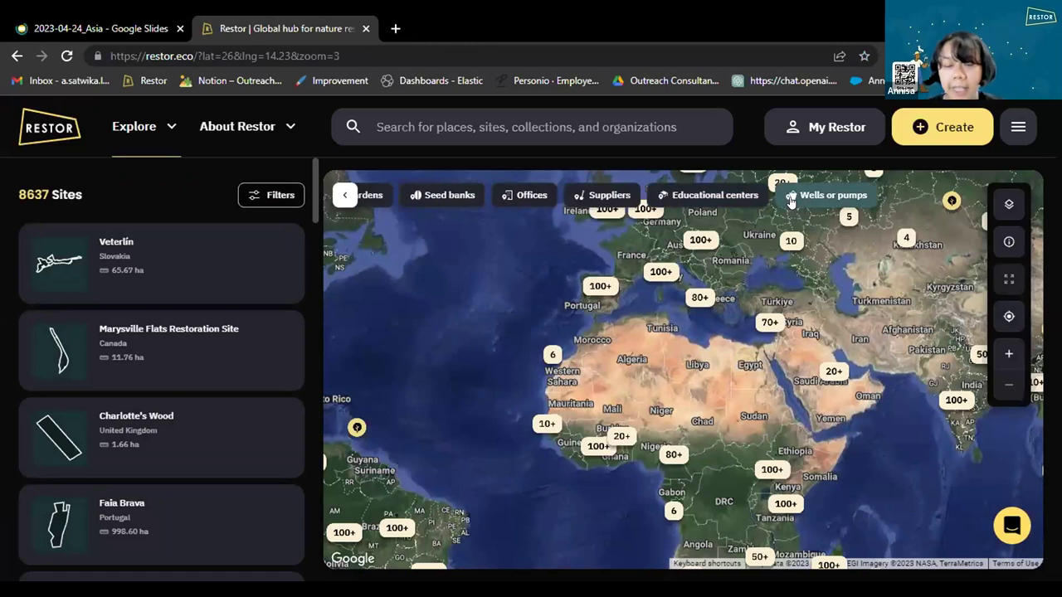
pyautogui.click(791, 200)
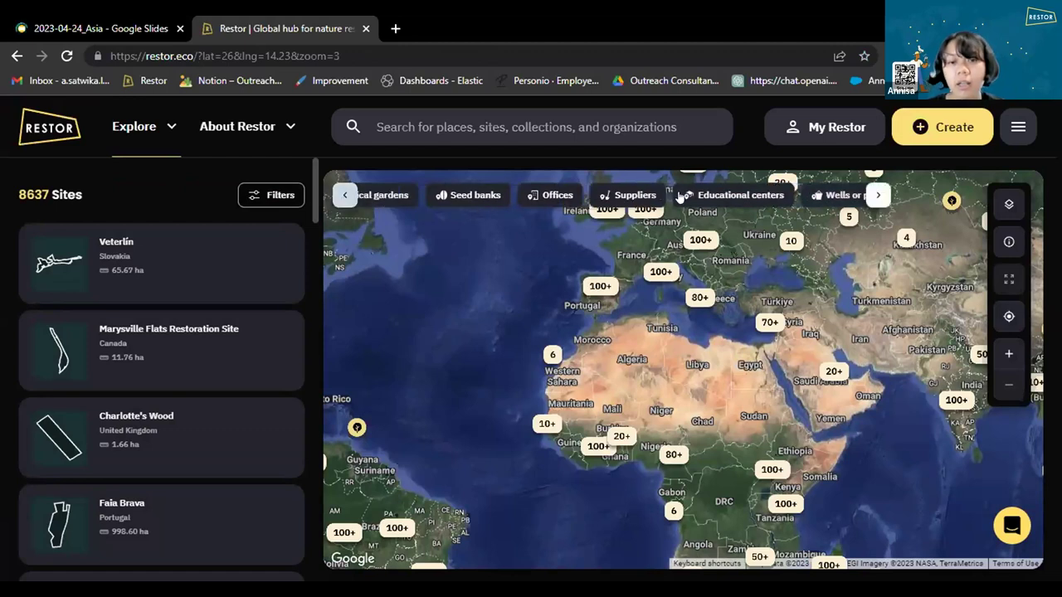
pyautogui.hscroll(-3, 679, 197)
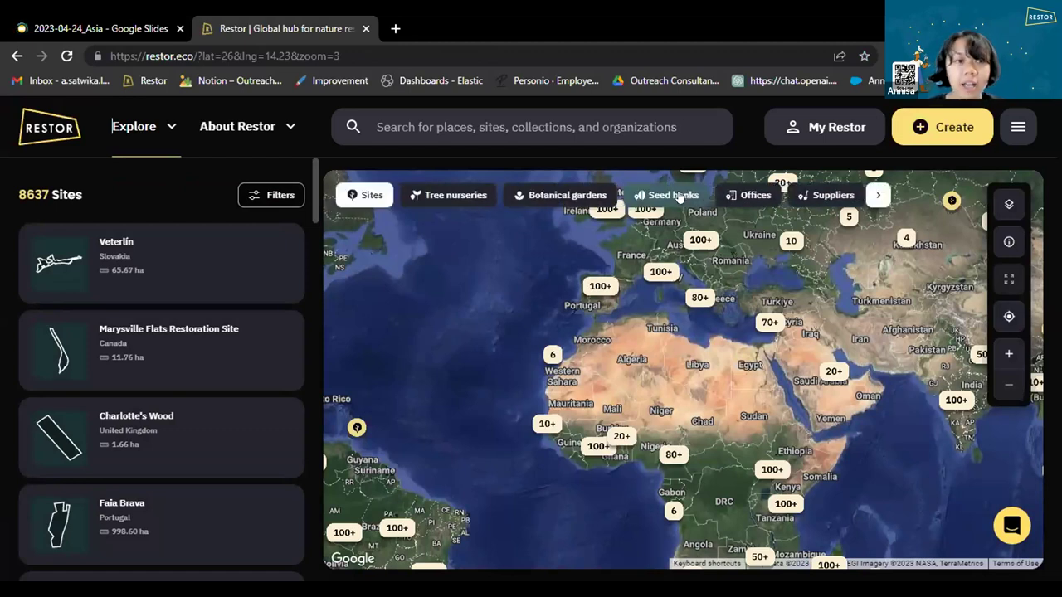